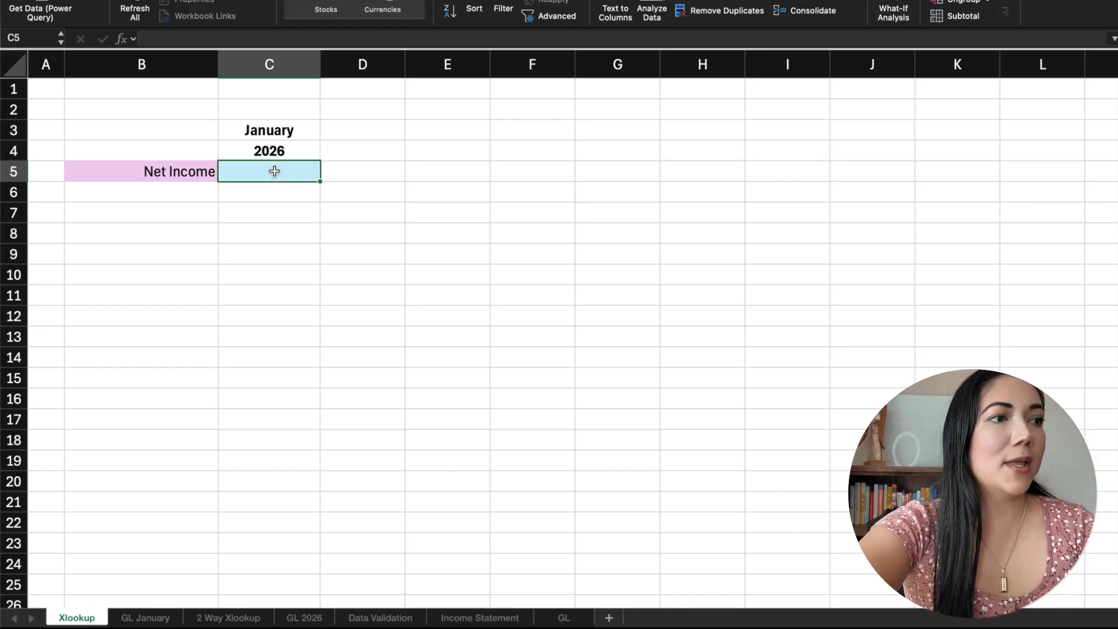
Examine the Net Income template on the Xlookup sheet and the headers, account rows and Net Income amount on the GL January sheet.
click(178, 169)
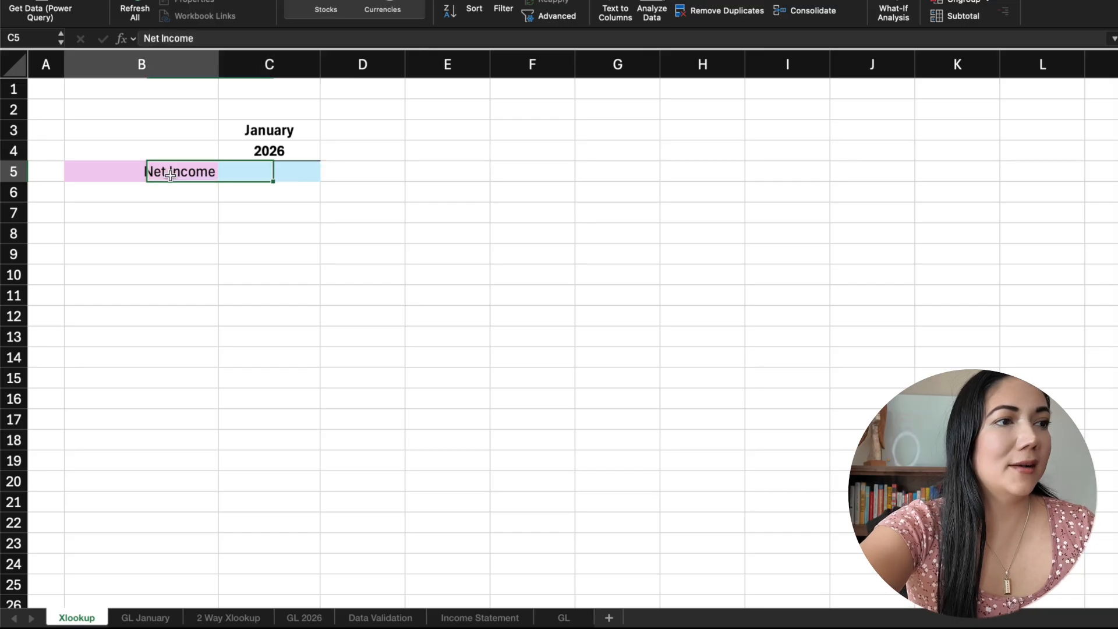
click(251, 179)
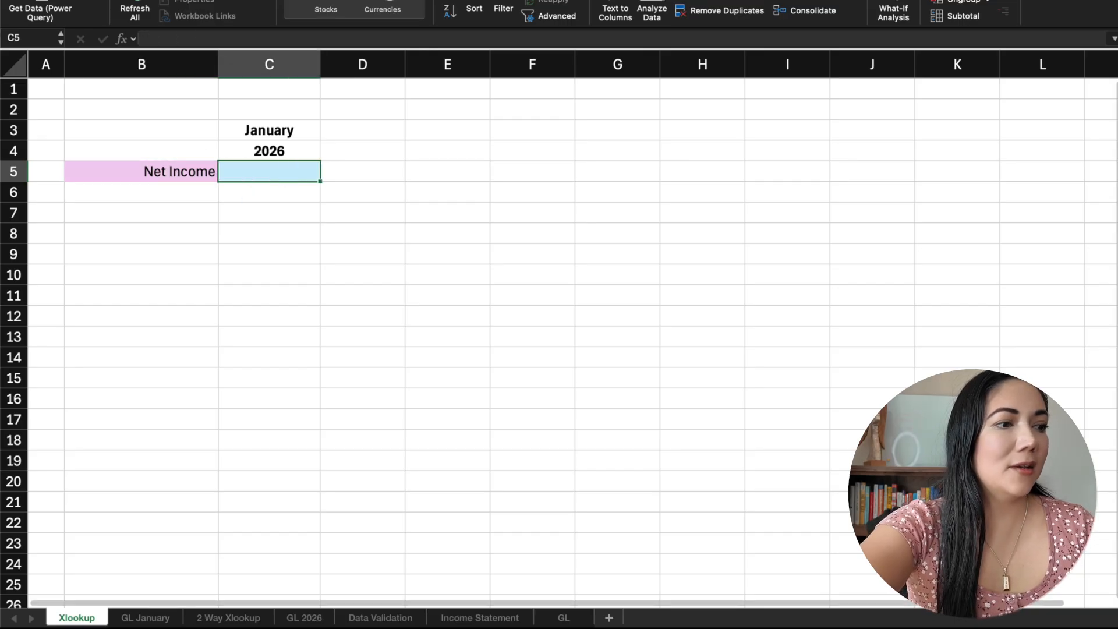
click(157, 621)
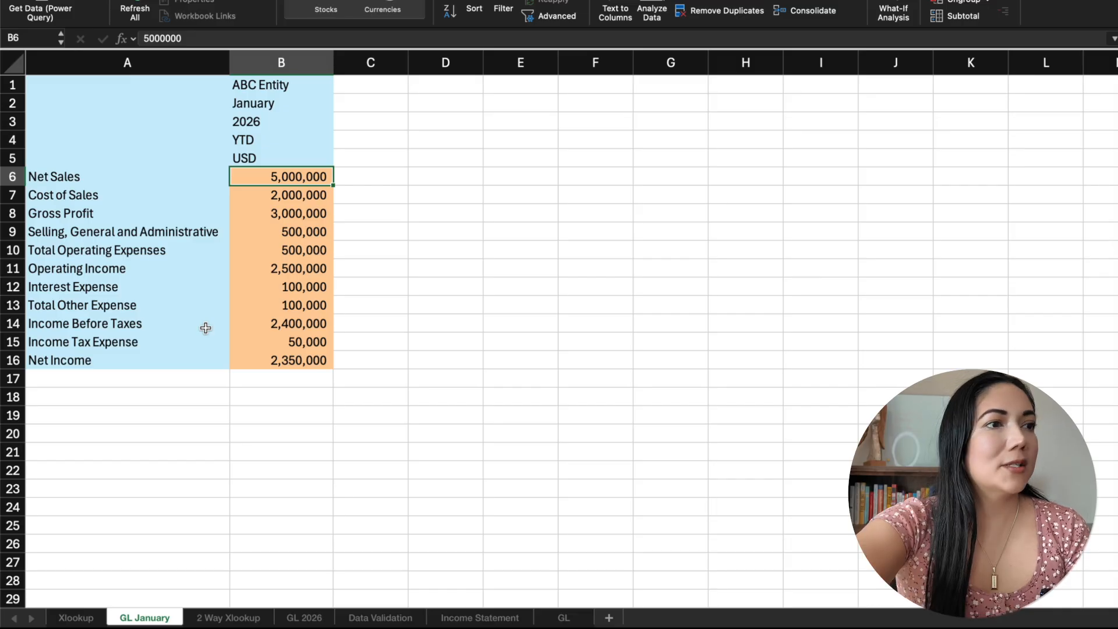
click(289, 86)
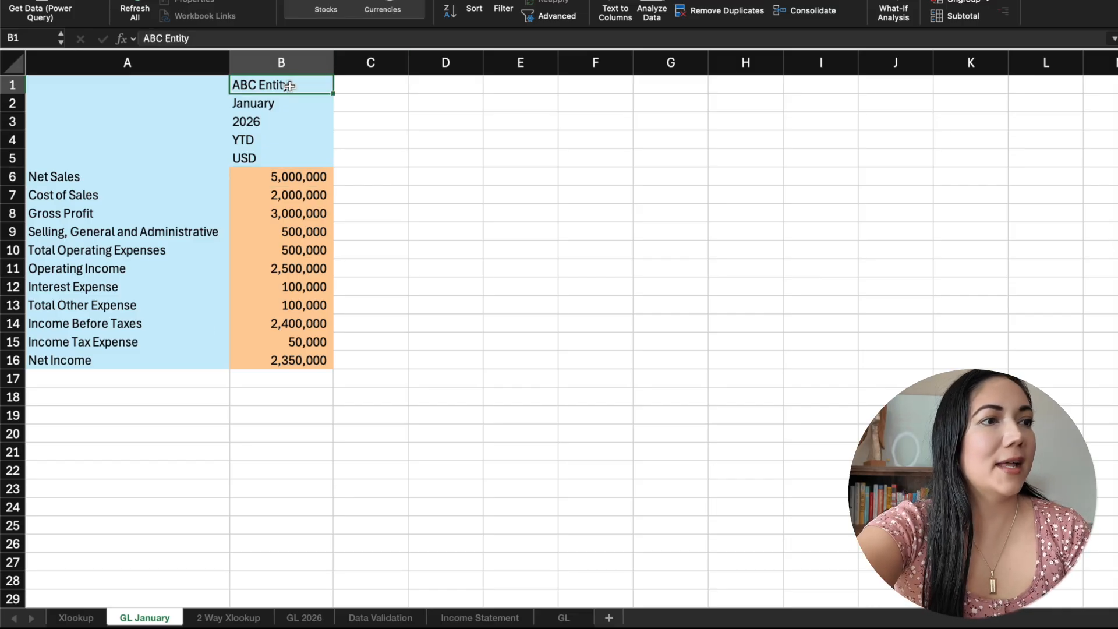
click(301, 105)
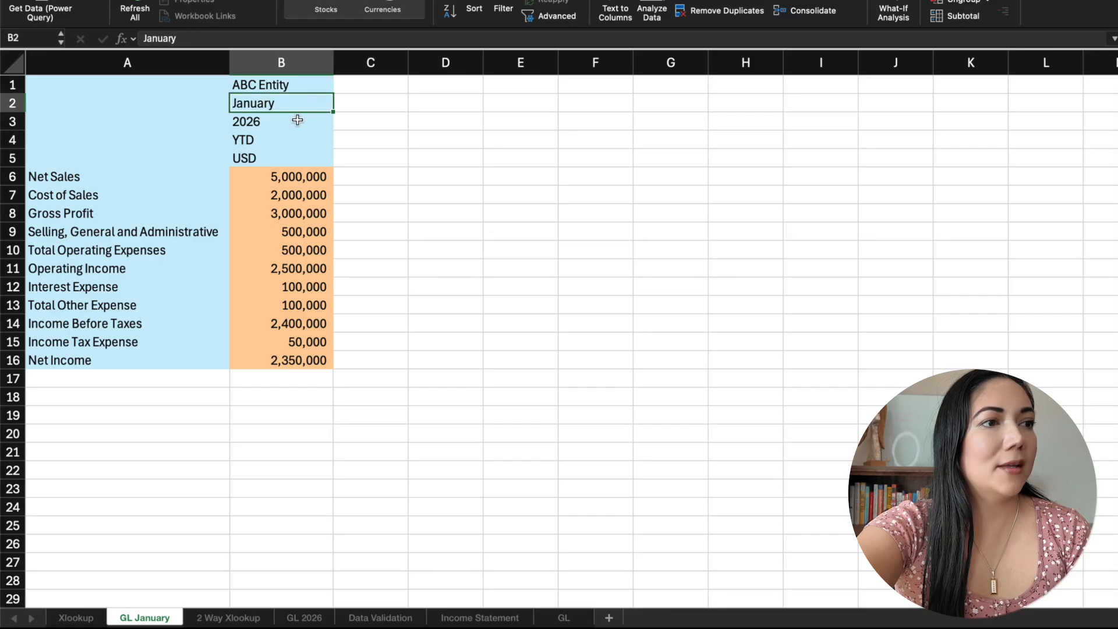
click(296, 120)
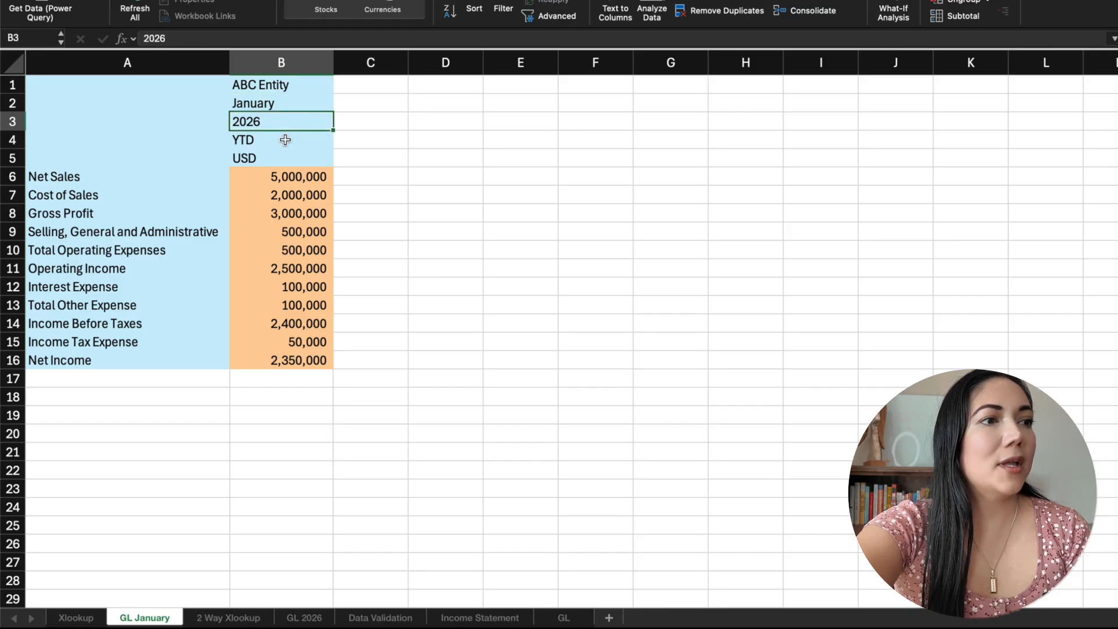
click(286, 141)
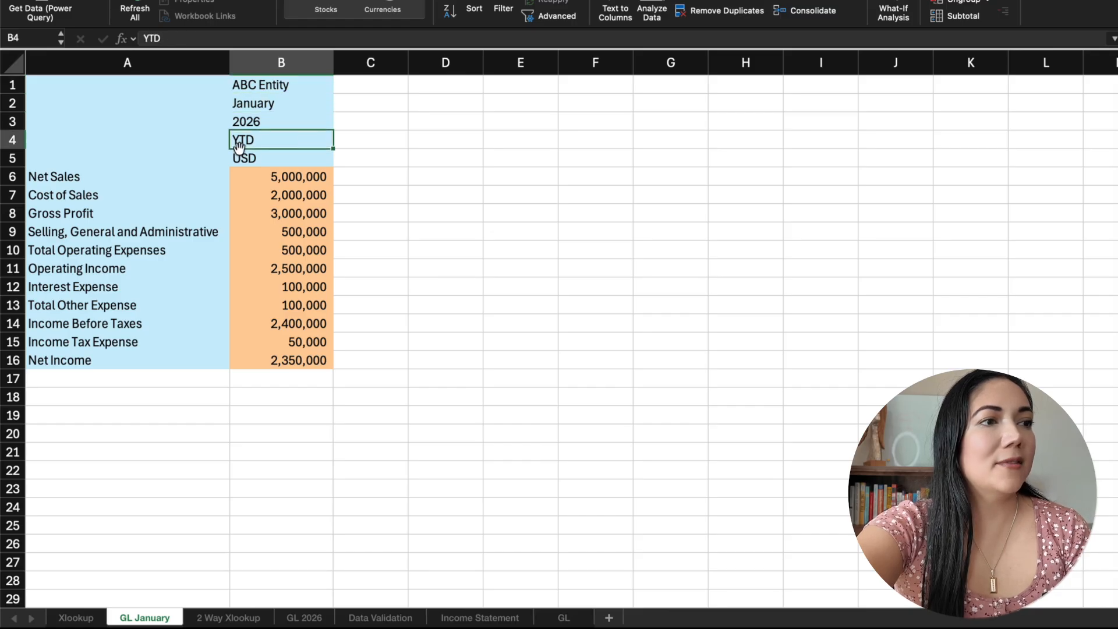
click(280, 157)
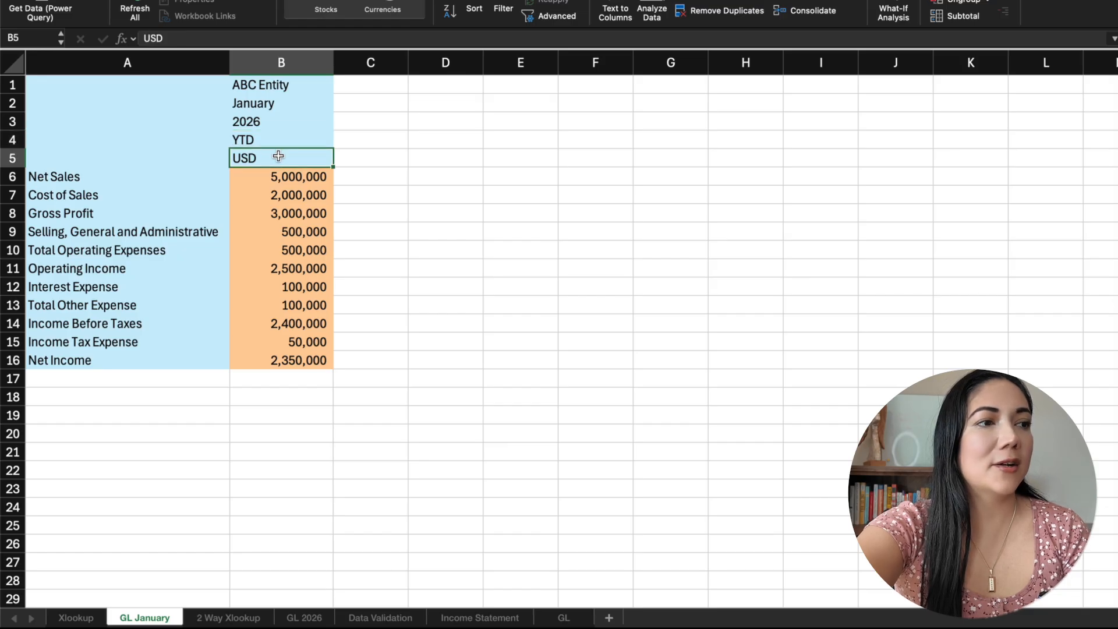
drag(190, 177, 164, 370)
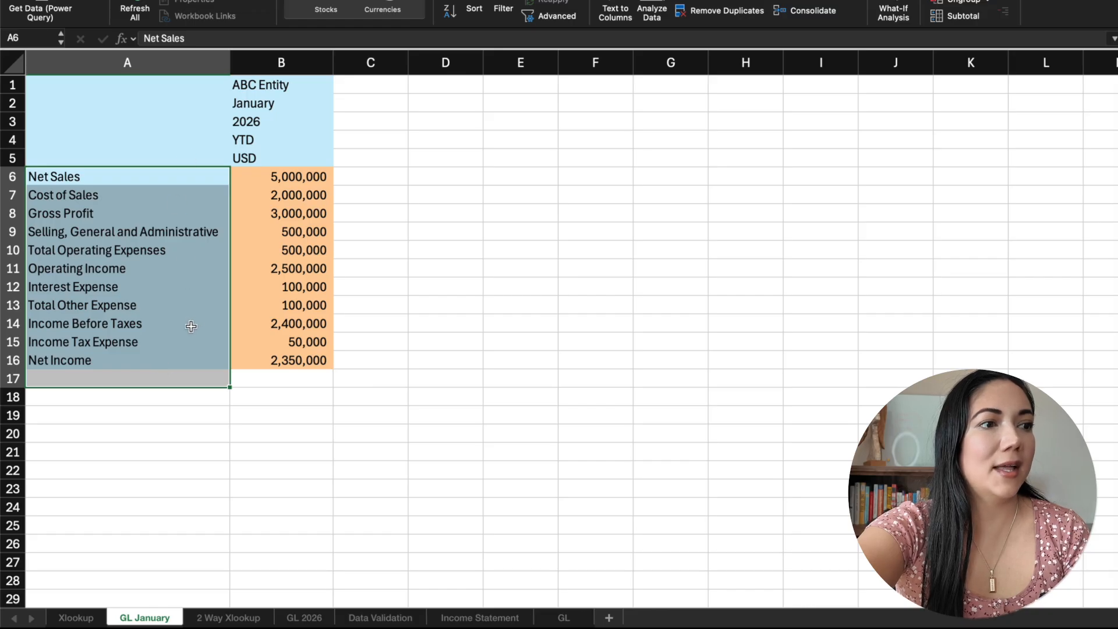
click(257, 377)
click(75, 618)
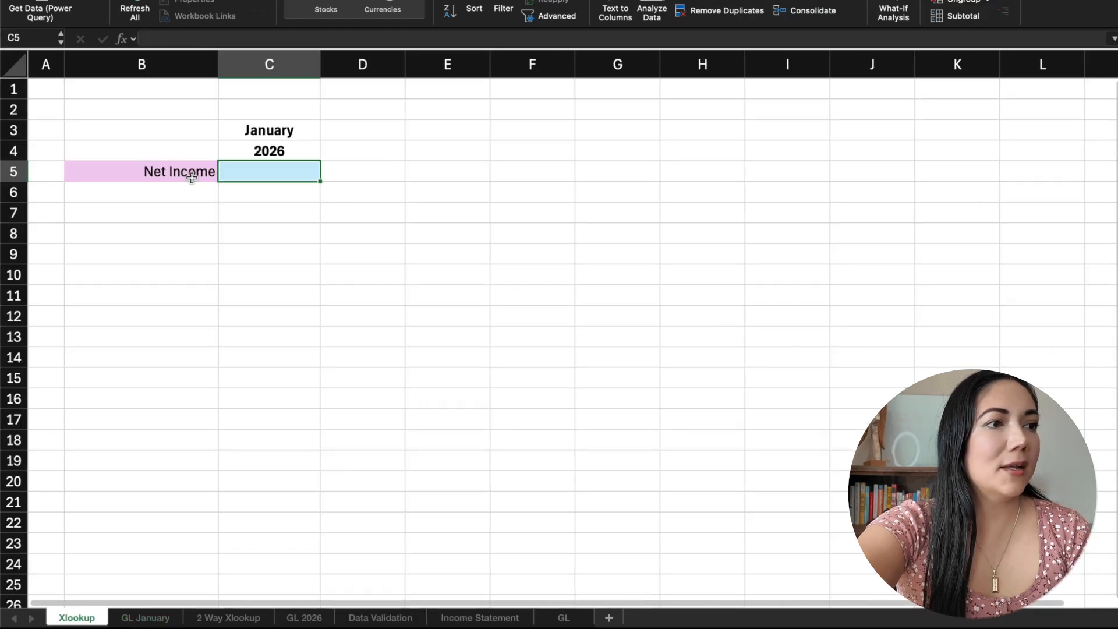
click(145, 618)
click(326, 363)
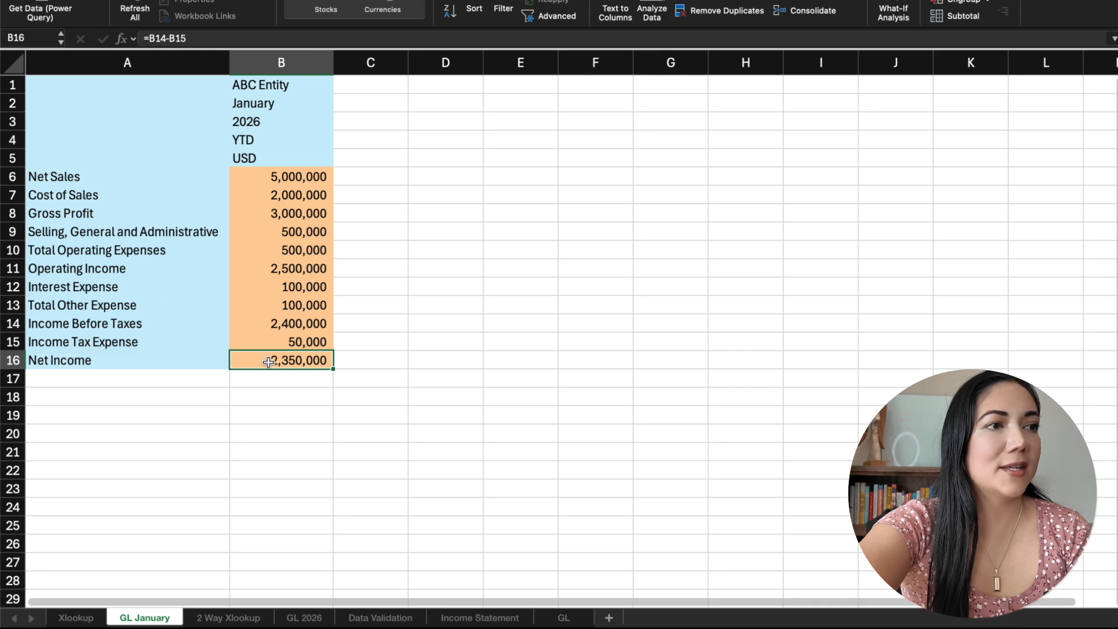
Start an XLOOKUP in C5 of the Xlookup sheet with B5 as lookup value and 'GL January'!A6:A16 as lookup array.
click(76, 618)
text(=xlookup()
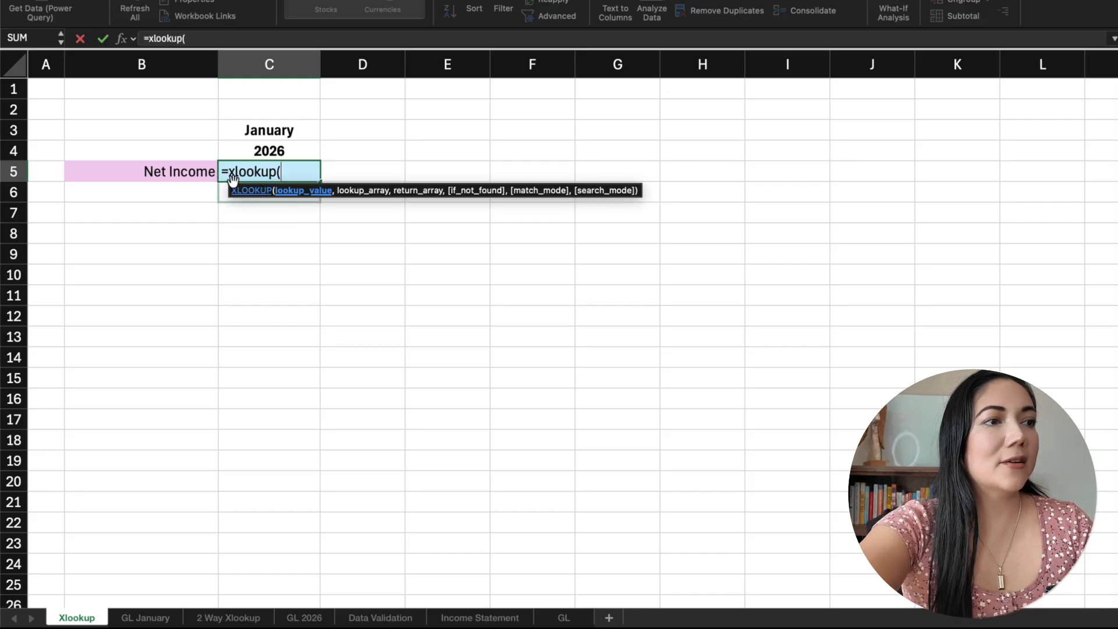
click(196, 171)
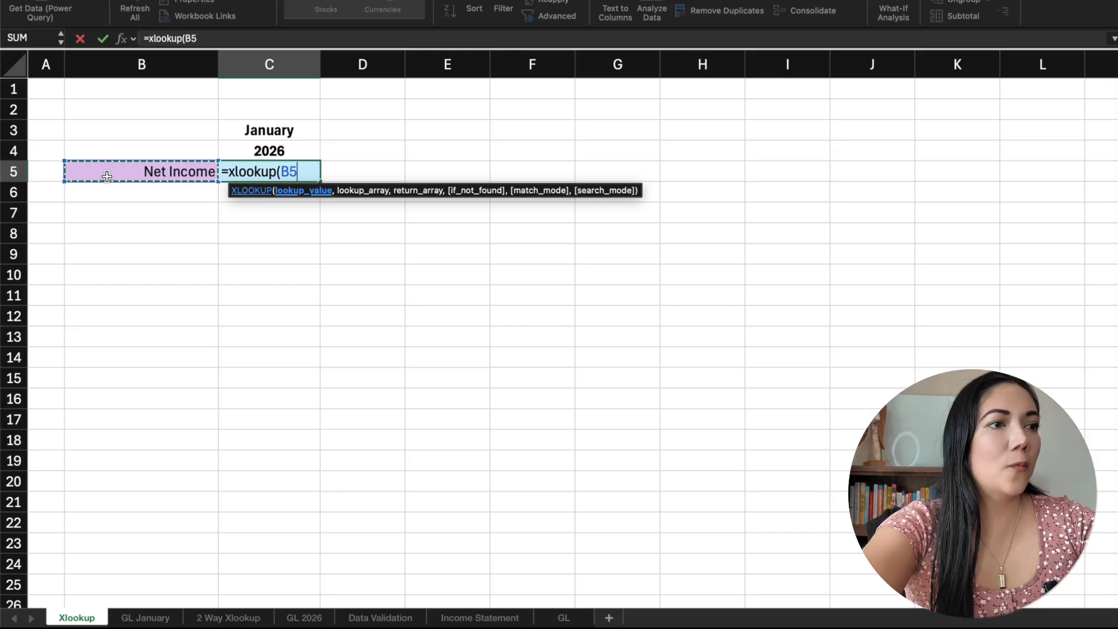
text(,)
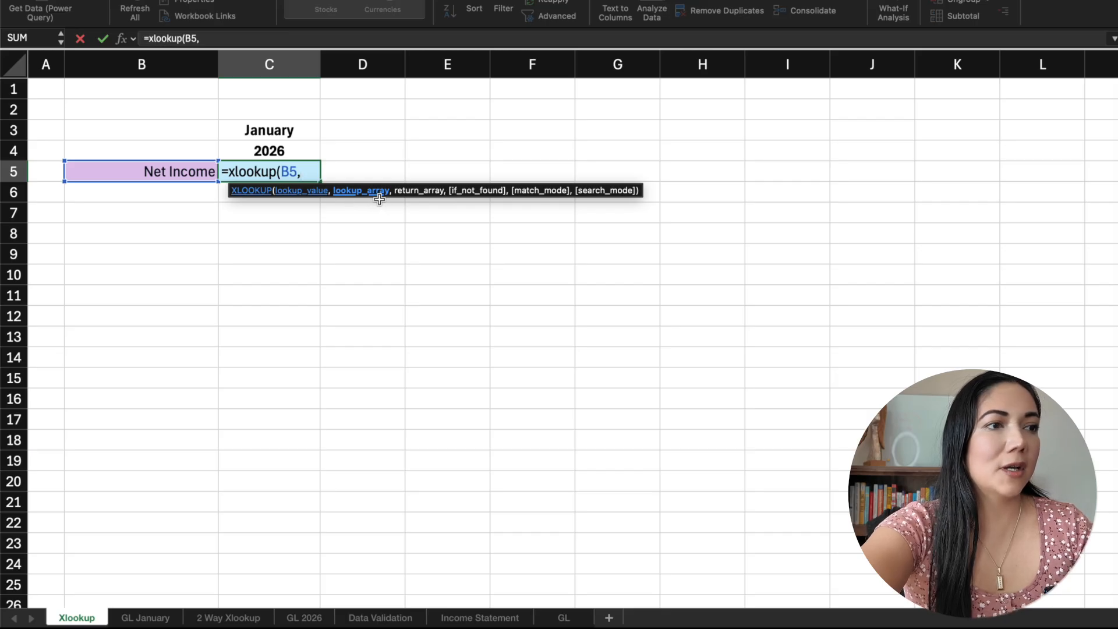
click(131, 619)
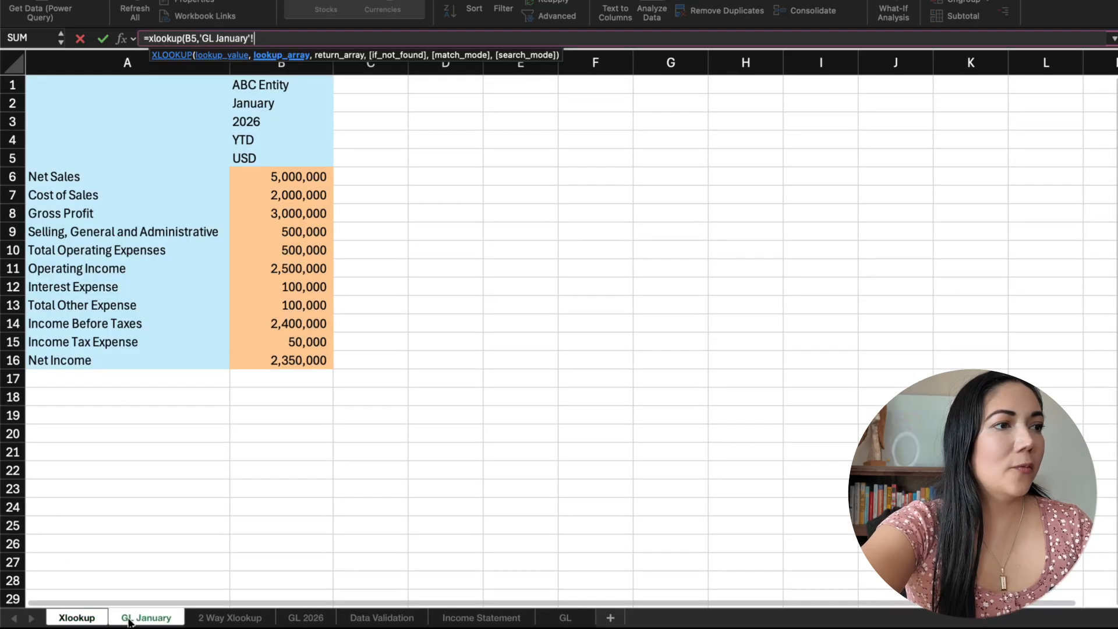
click(124, 180)
drag(124, 180, 119, 363)
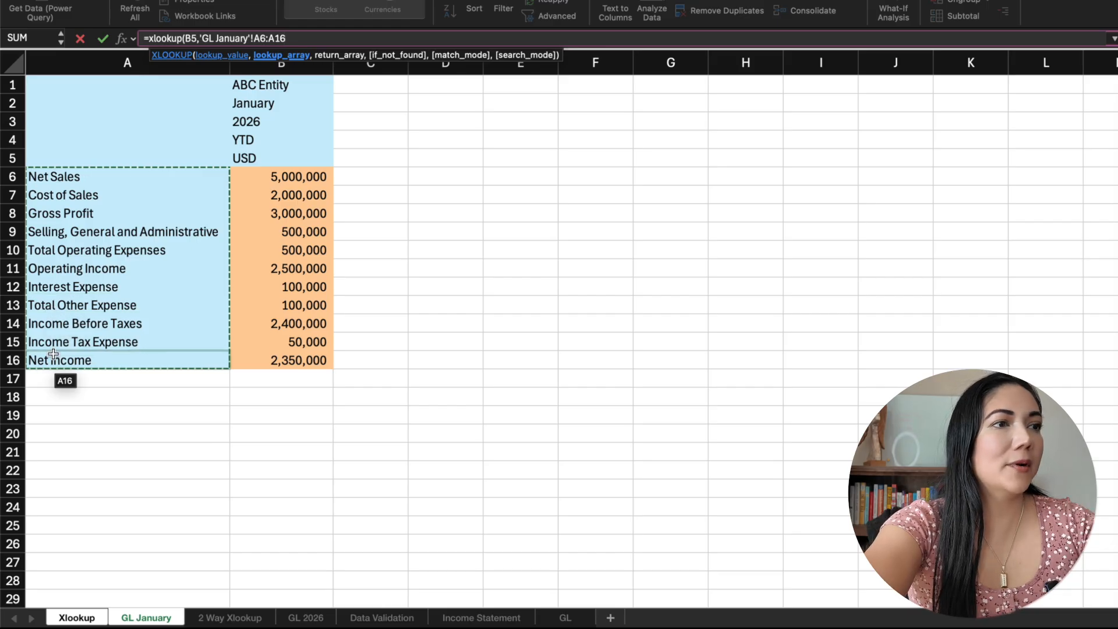
Complete the Net Income XLOOKUP with 'GL January'!B6:B16 as the return array and enter the formula.
text(,)
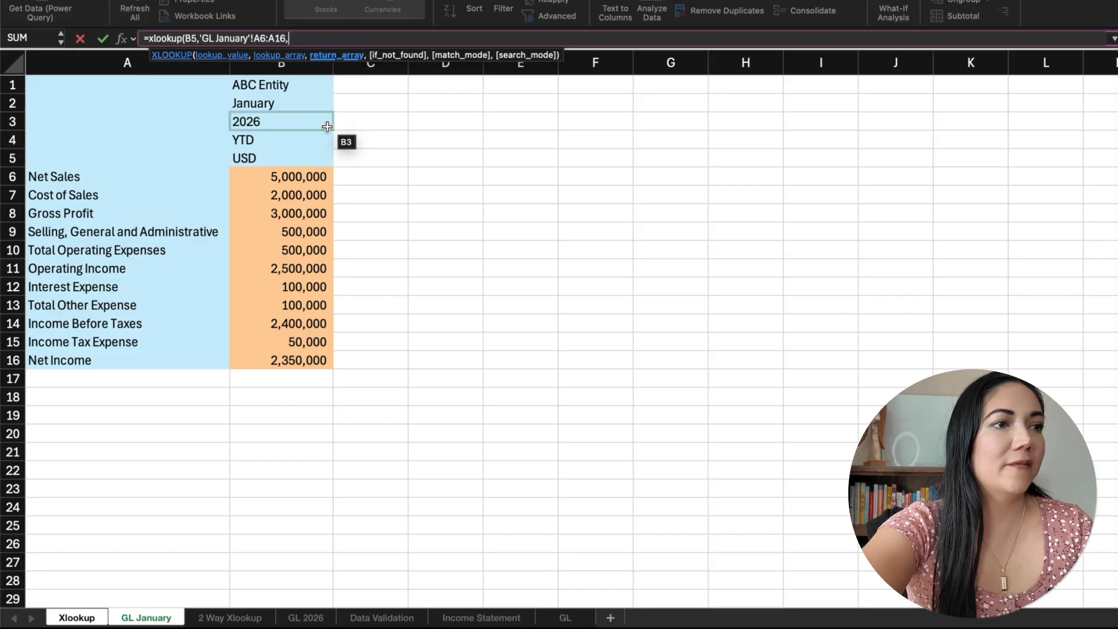
click(318, 175)
drag(318, 175, 315, 360)
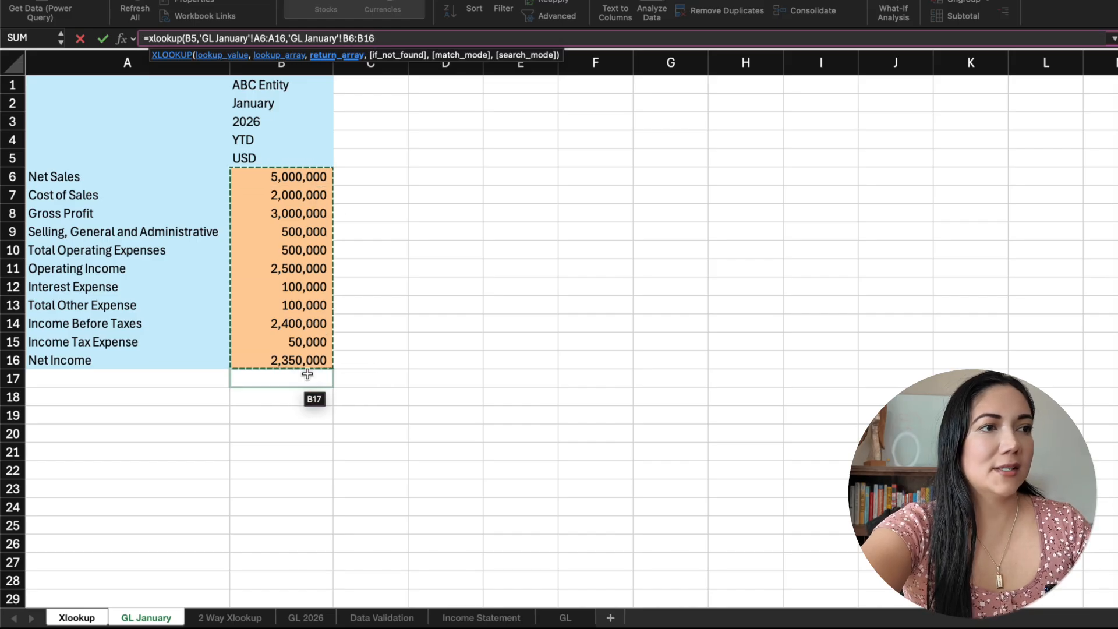
text())
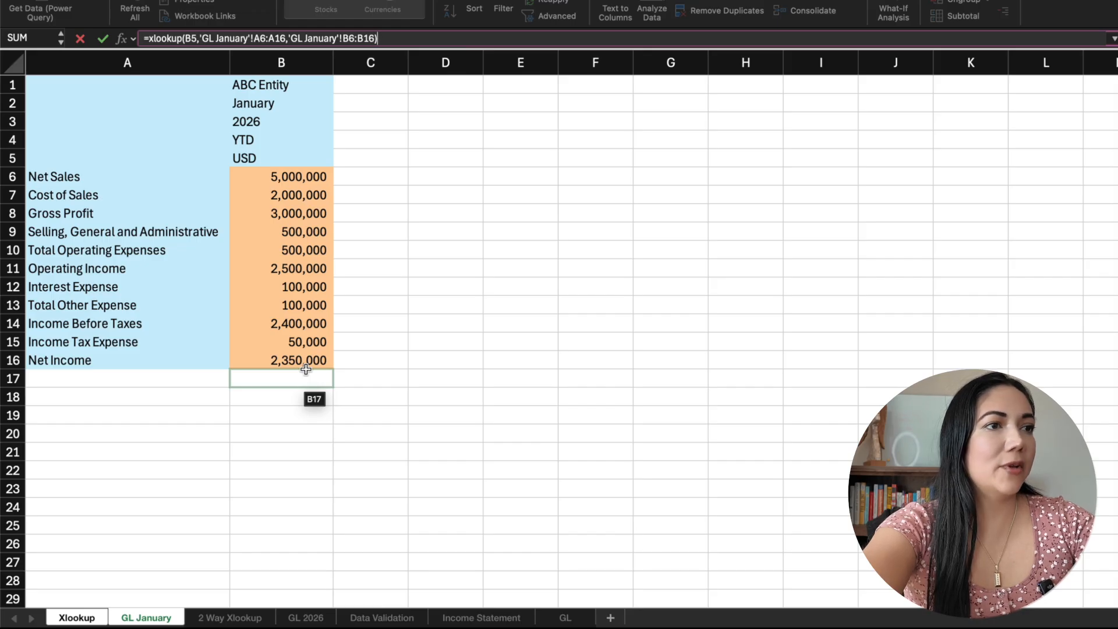
key(Return)
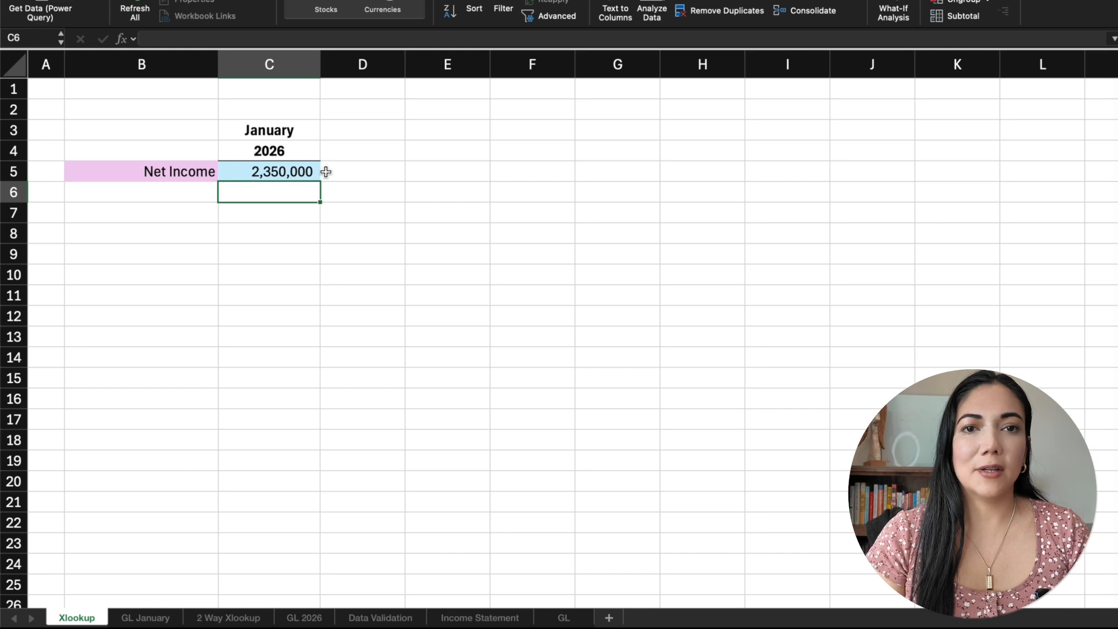
Start an XLOOKUP in C6 of the 2 Way Xlookup sheet with C4 as lookup value and 'GL 2026'!B2:D2 as lookup array.
click(300, 619)
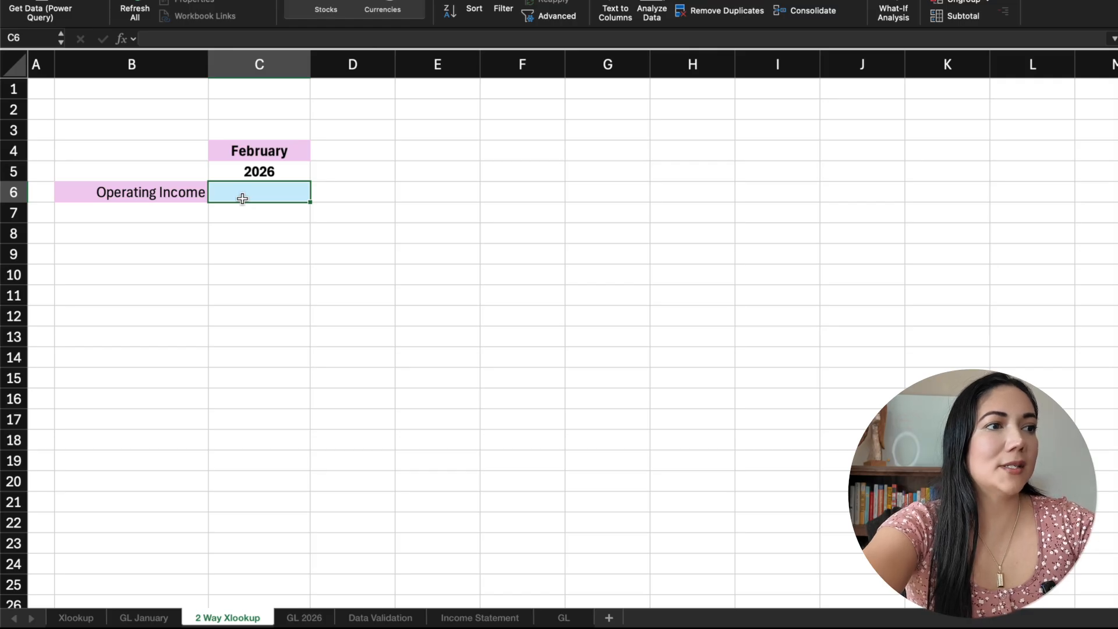
text(=xlook)
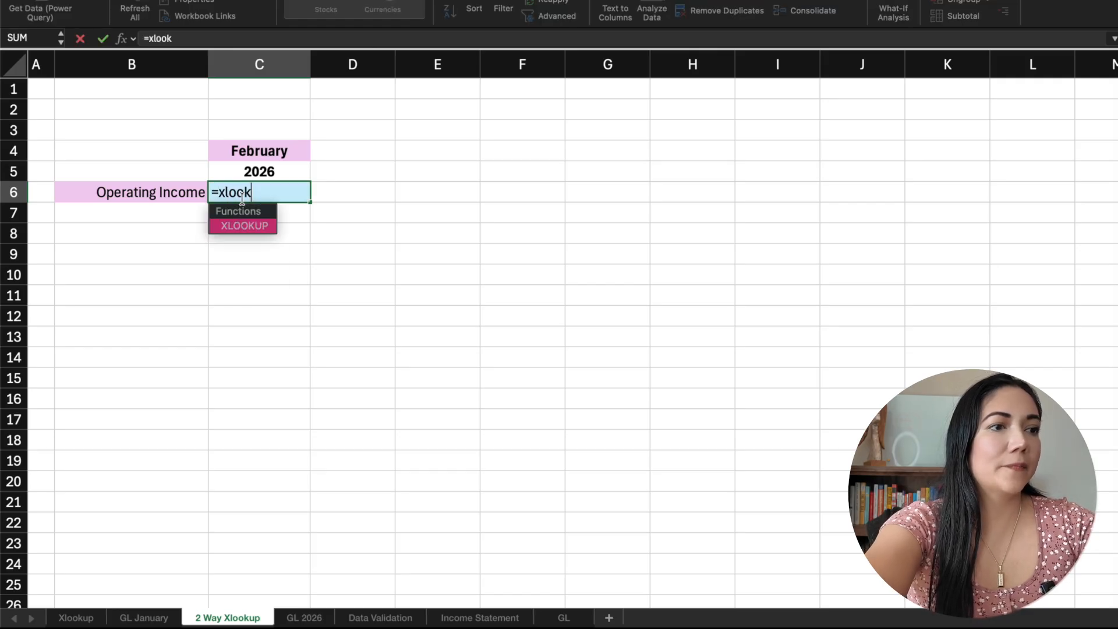
text(up()
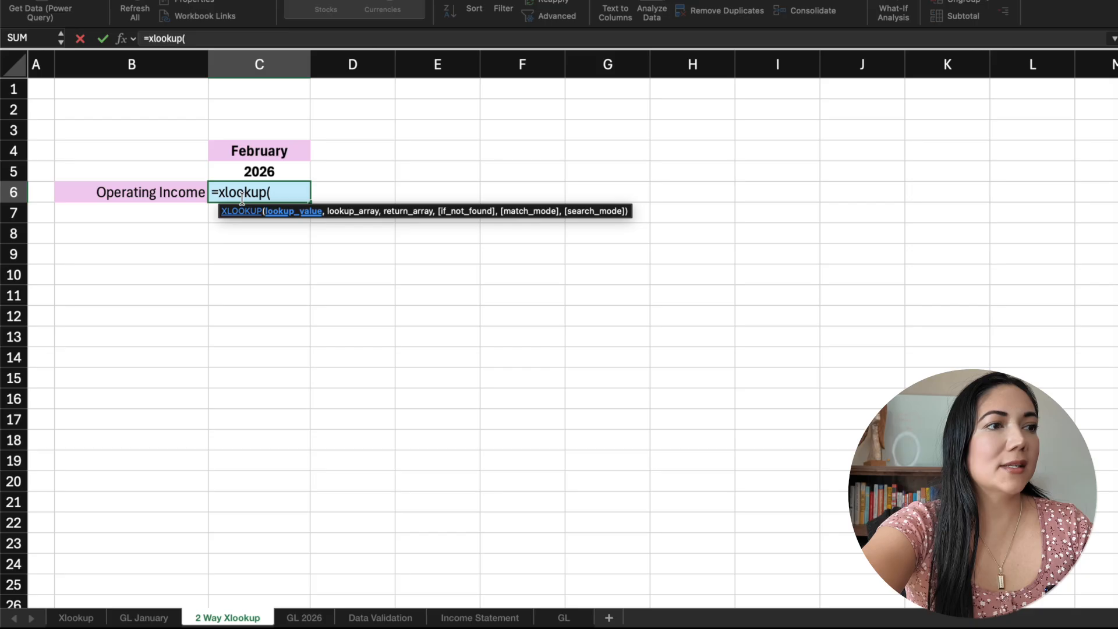
click(220, 156)
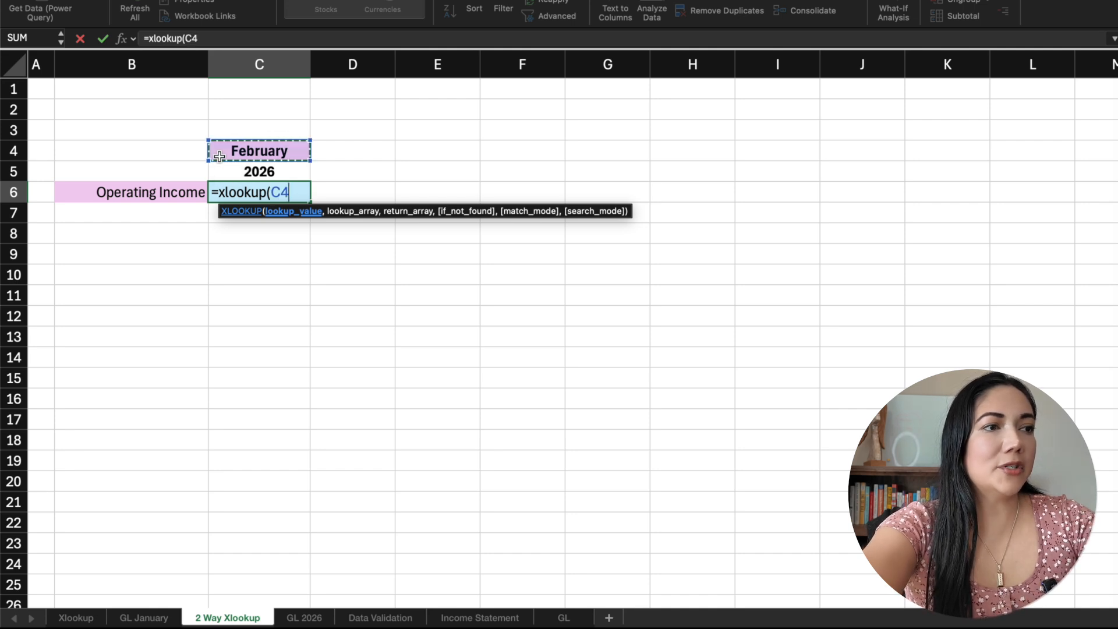
text(,)
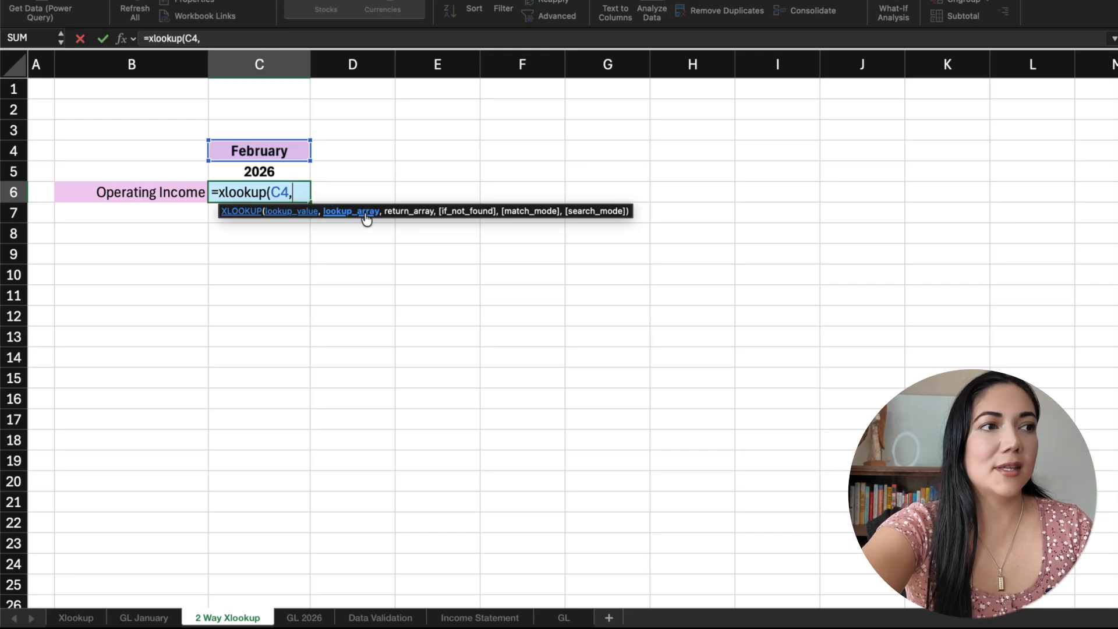
click(306, 617)
drag(279, 108, 456, 111)
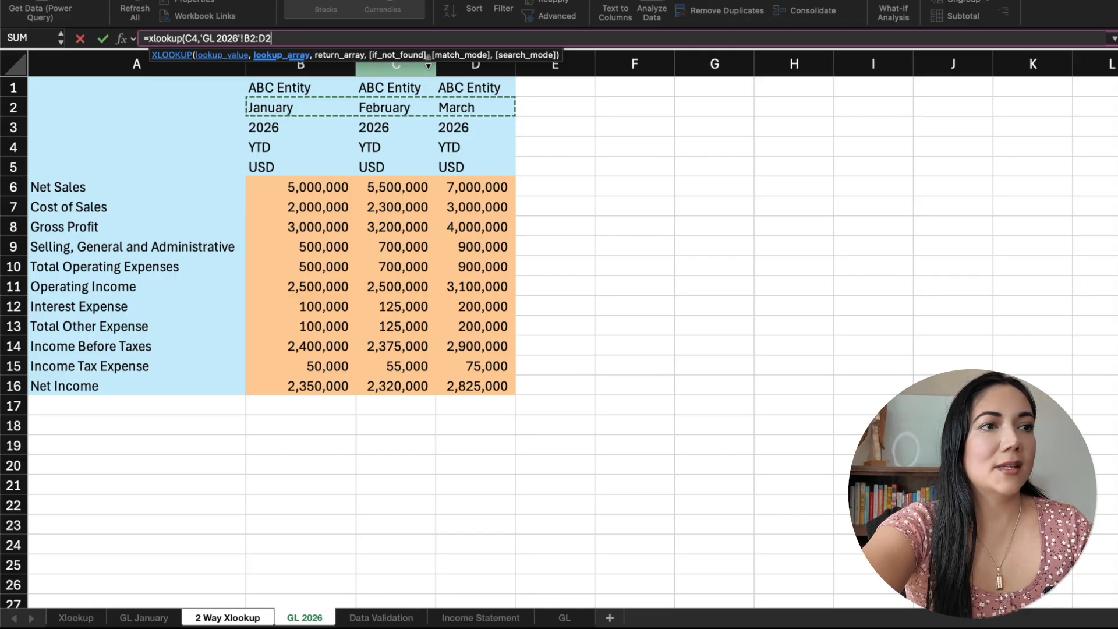
Nest a second XLOOKUP as the return array, with '2 Way Xlookup'!B6 as lookup value and 'GL 2026'!A6:A16 as lookup array.
text(,)
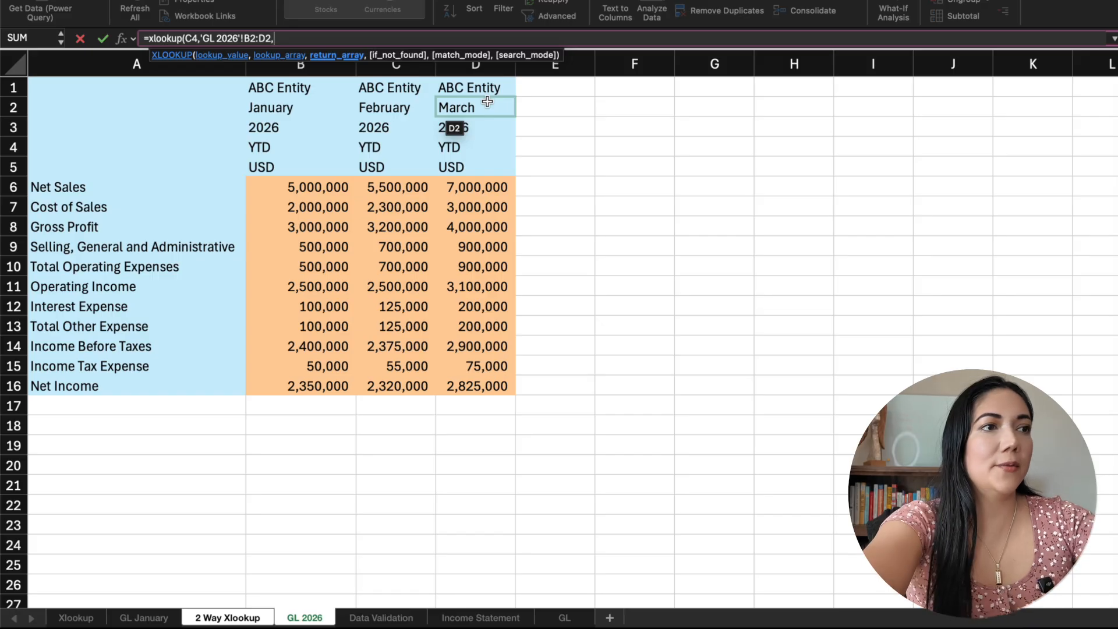
text(xlookup()
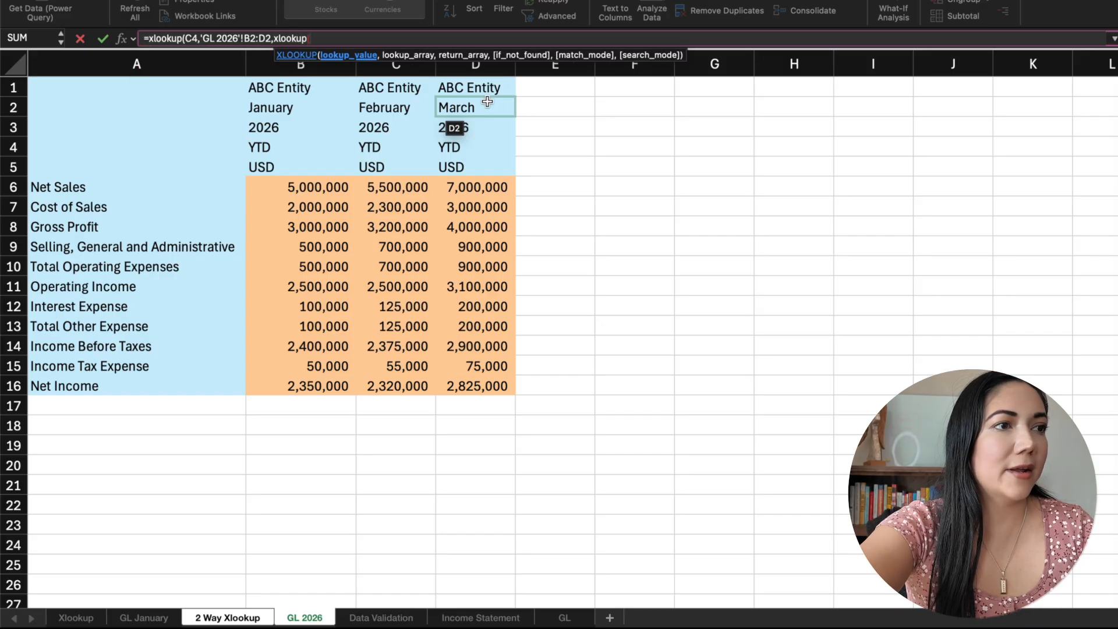
click(228, 617)
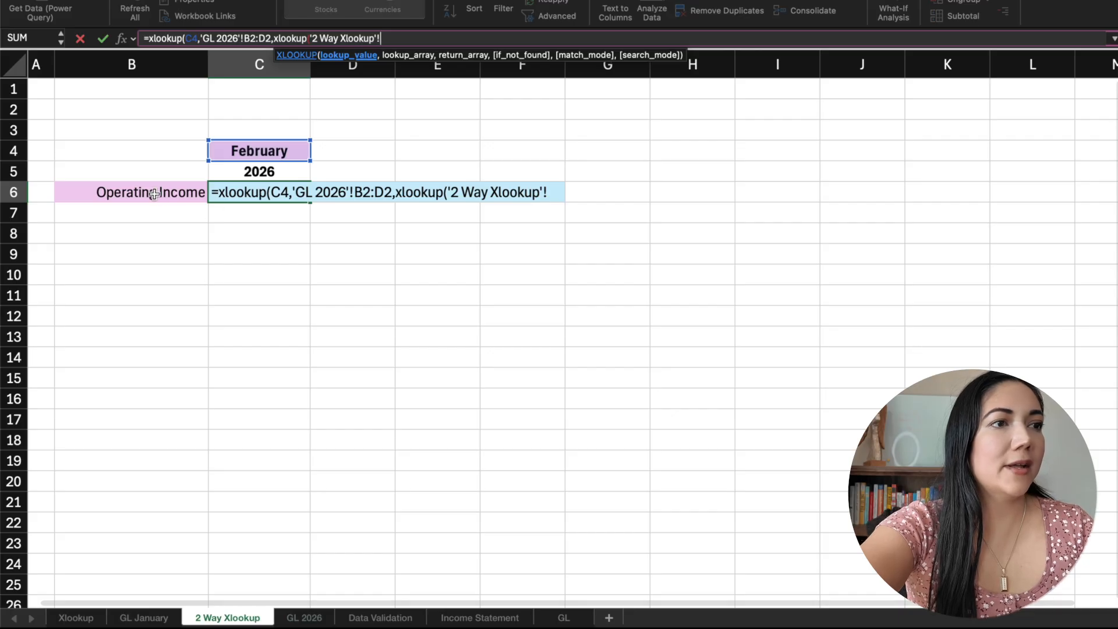
click(84, 190)
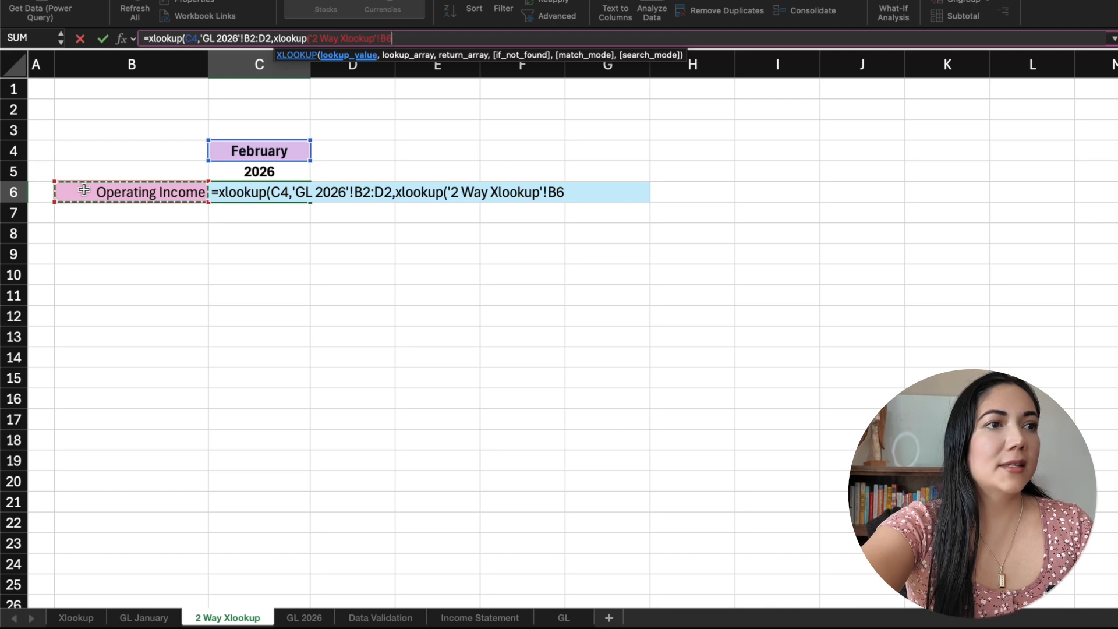
text(,)
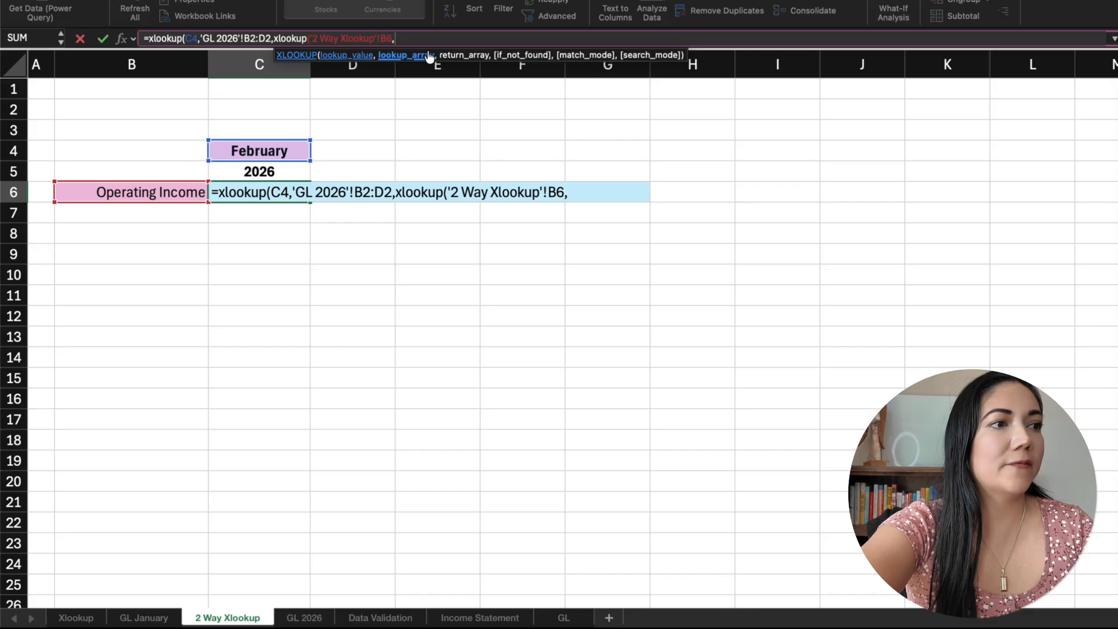
click(304, 617)
drag(218, 177, 185, 389)
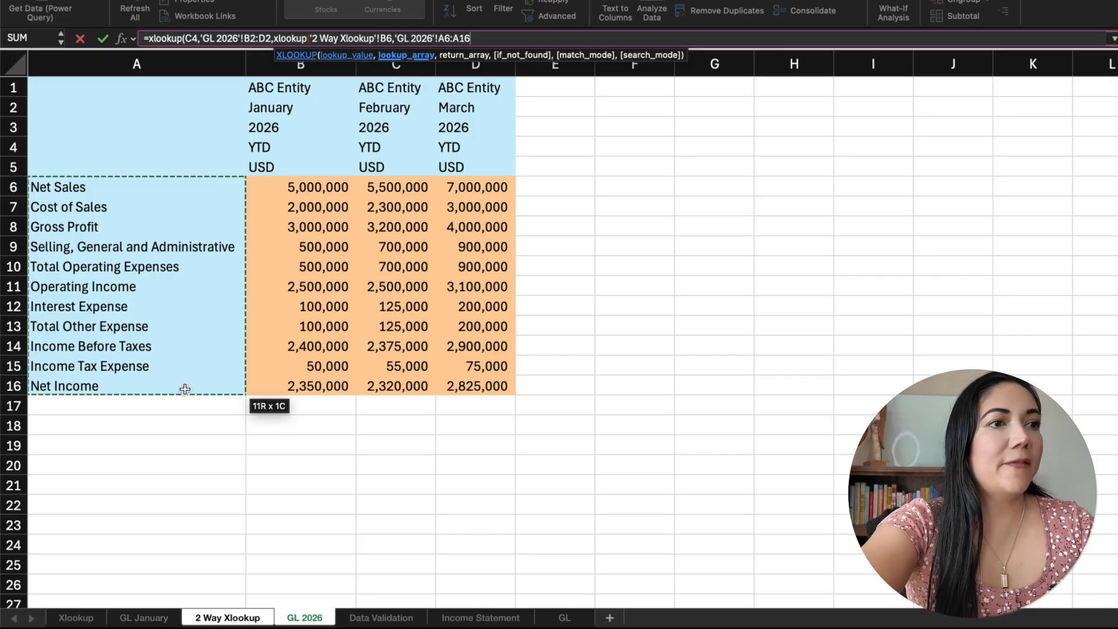
Complete the nested XLOOKUP with 'GL 2026'!B6:D16 as return array, enter the formula, and check February Operating Income on the GL 2026 sheet.
text(,)
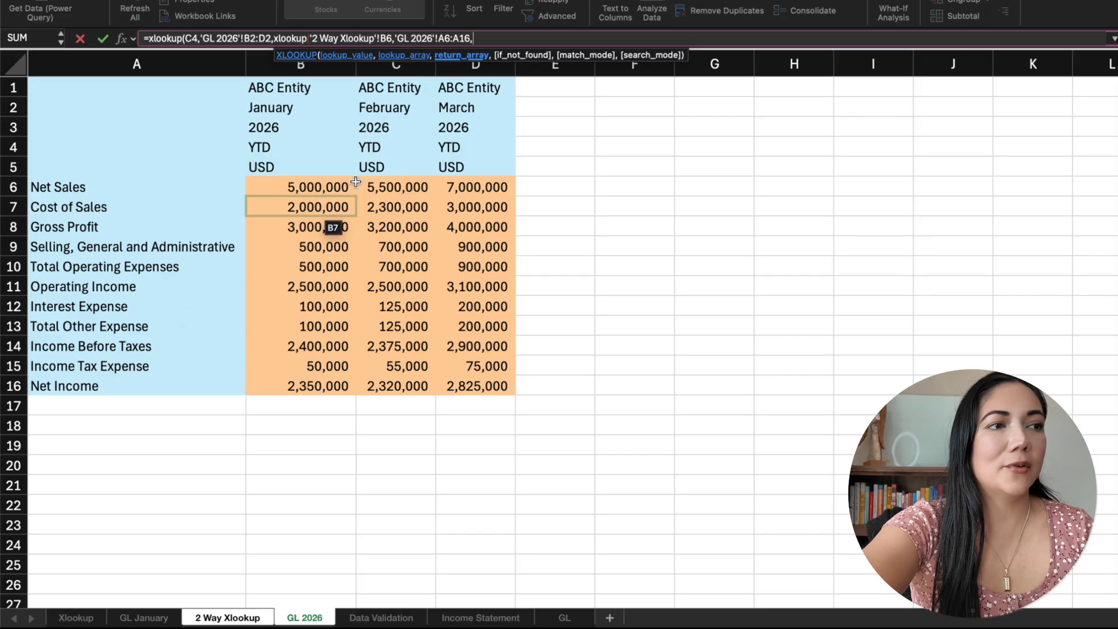
drag(333, 187, 461, 375)
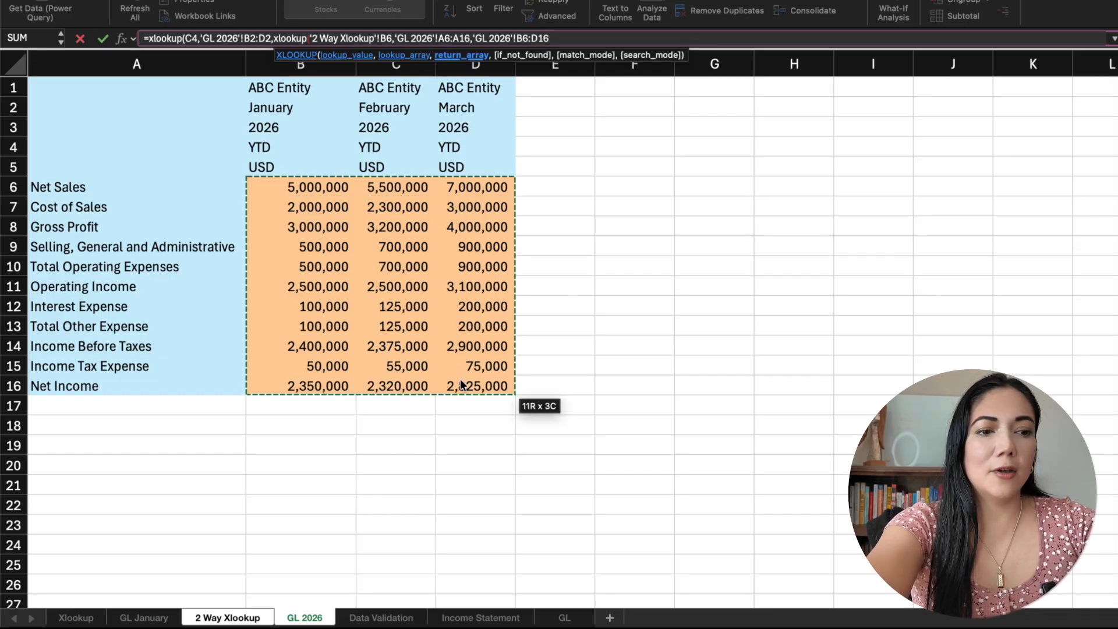
text())
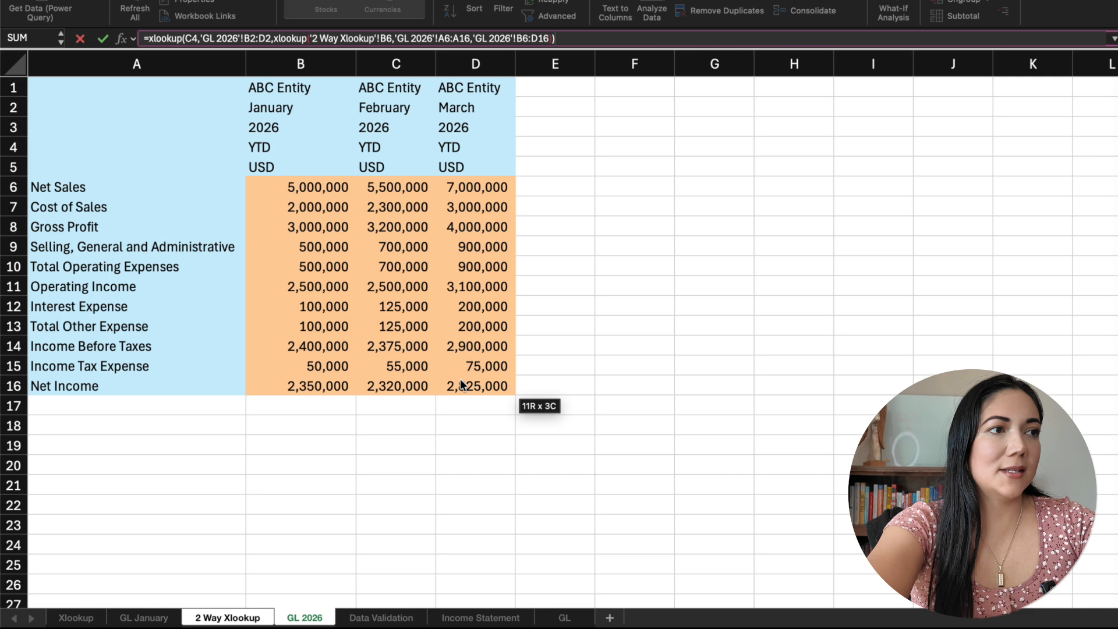
key(Return)
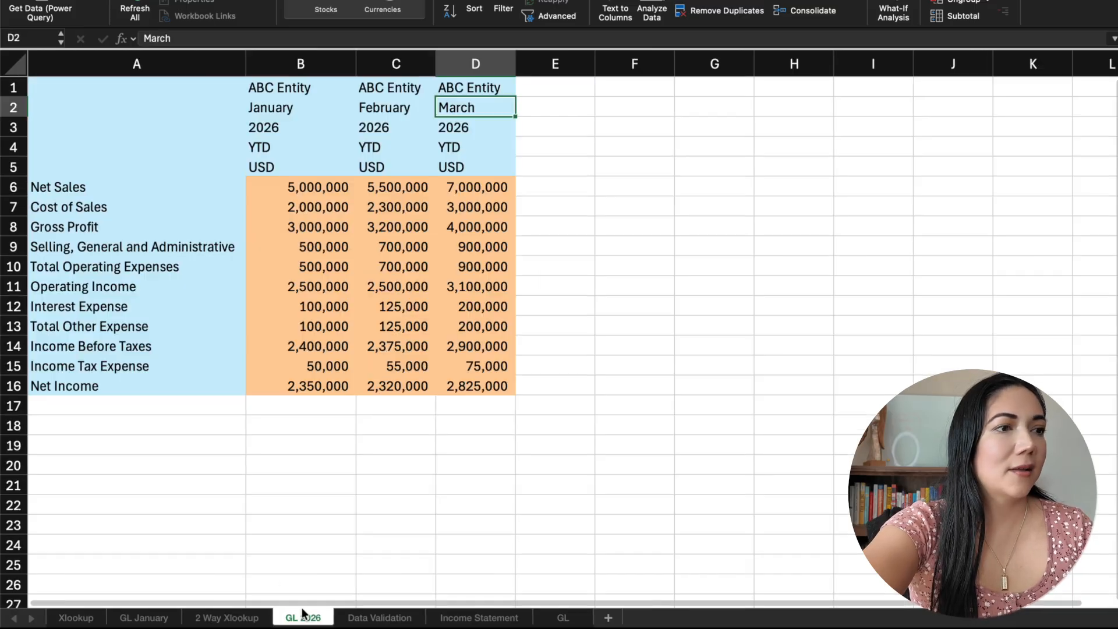
click(303, 616)
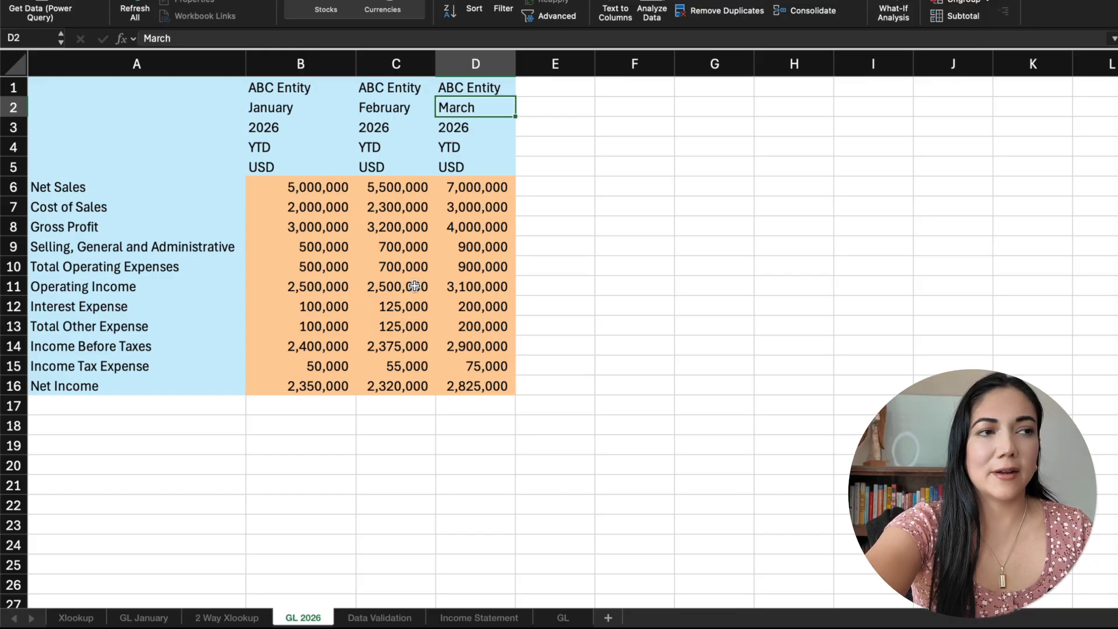
On the Data Validation sheet, review the account cell and the XLOOKUP formula in C5, and change the month in C3 to March.
click(380, 618)
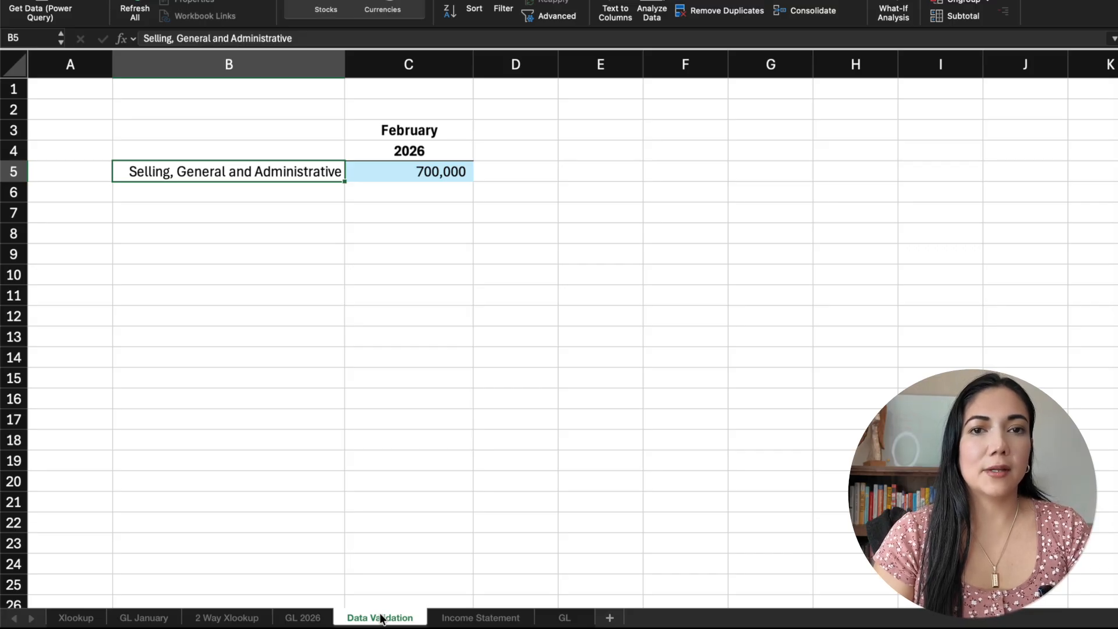
click(368, 120)
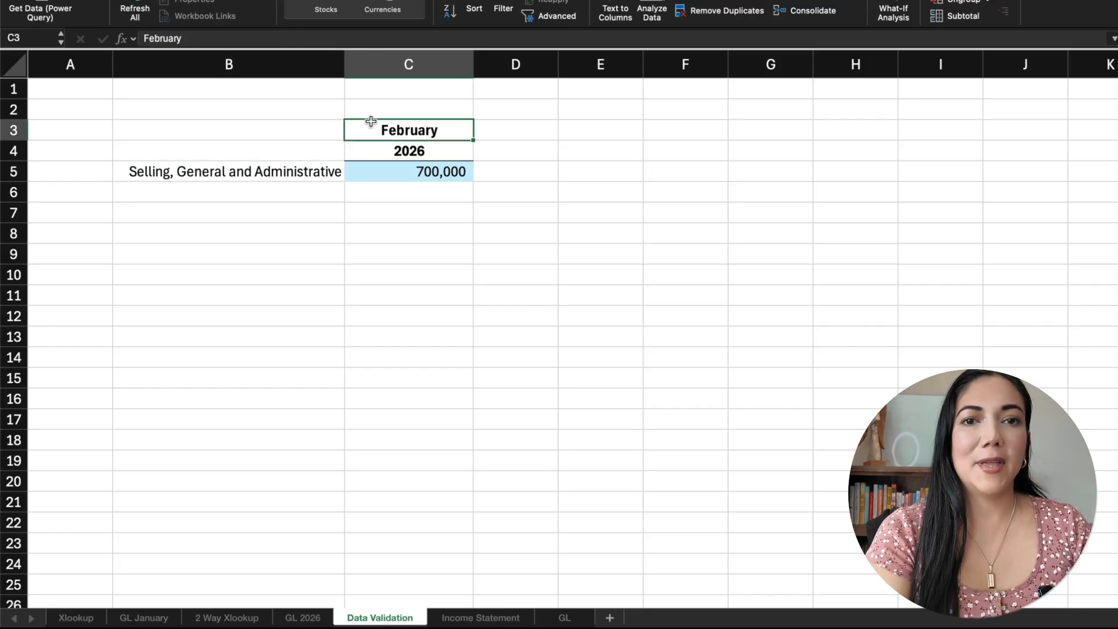
click(285, 183)
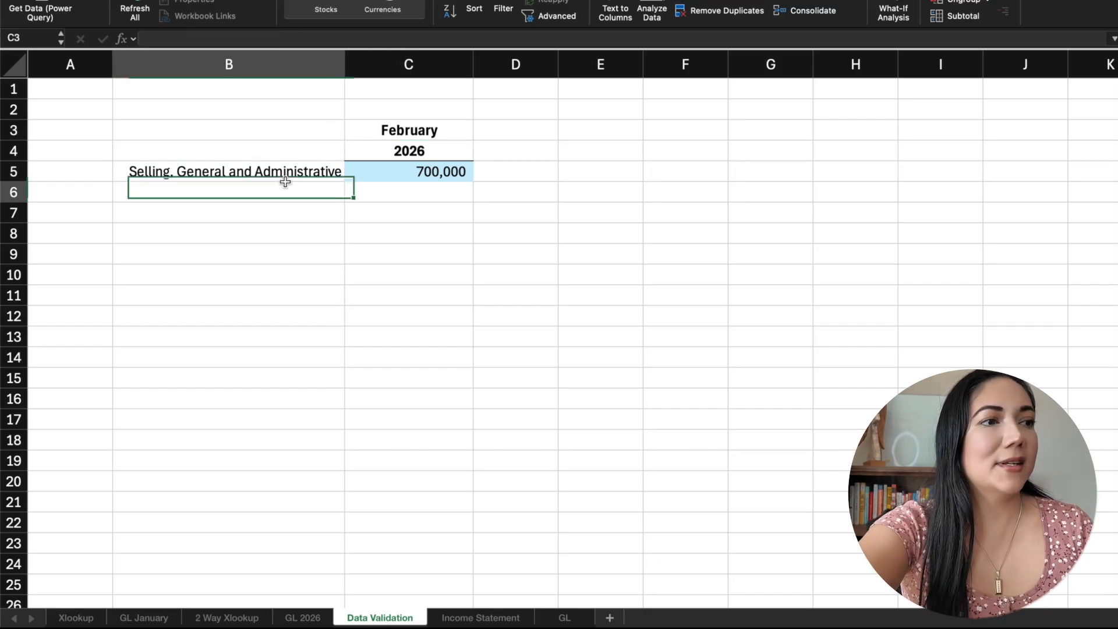
click(220, 167)
click(367, 167)
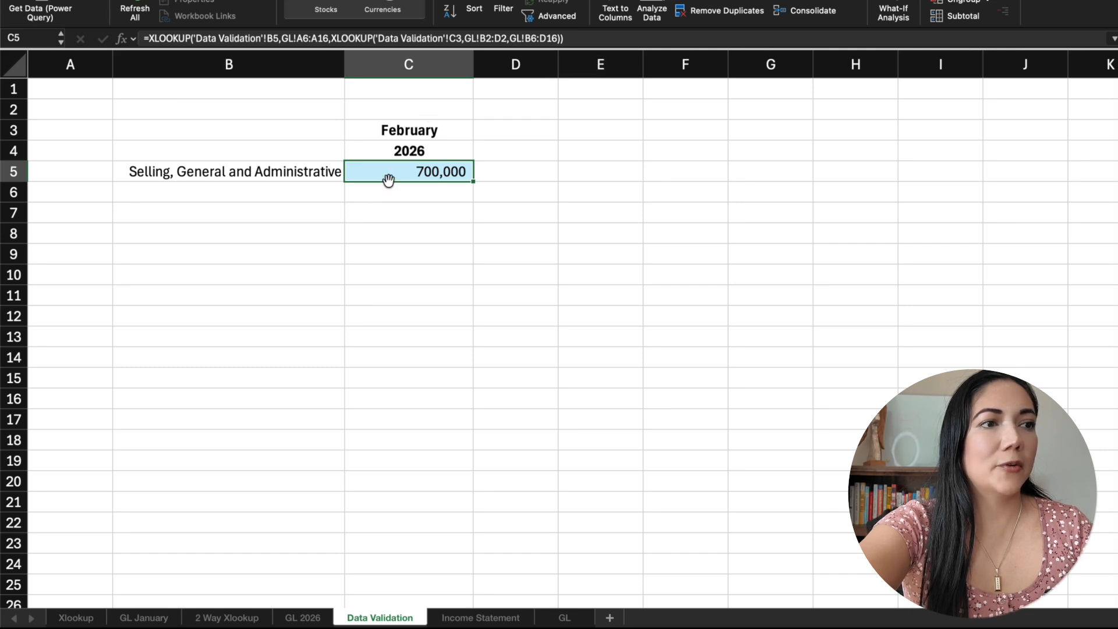
click(438, 134)
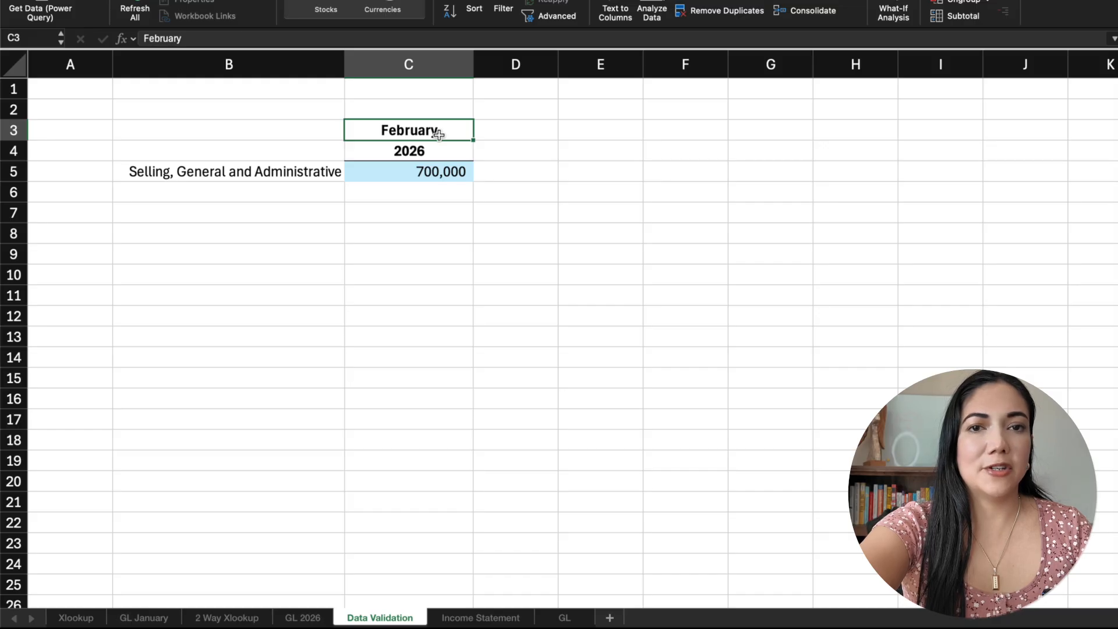
text(March)
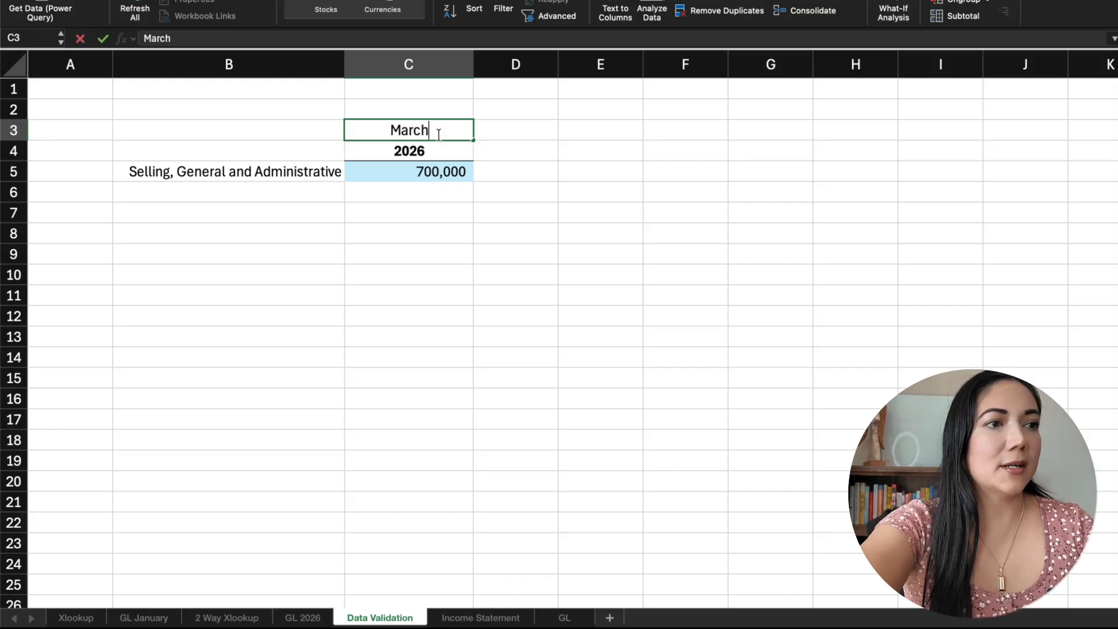
key(Return)
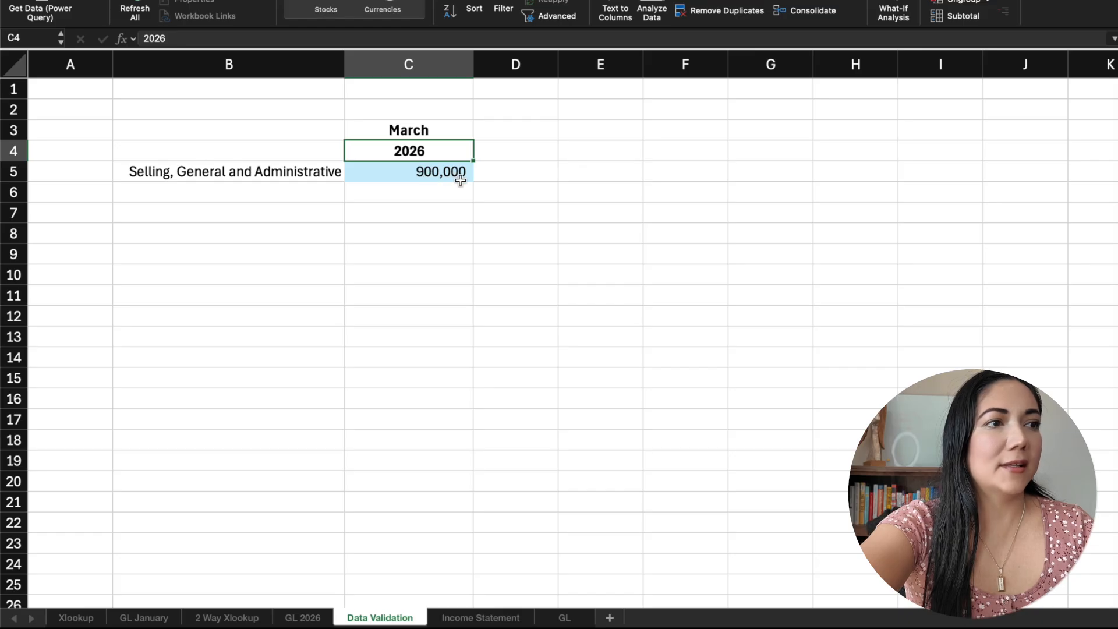
Check the account names on the GL 2026 sheet and change the account in B5 of the Data Validation sheet to Interest Expense.
click(321, 170)
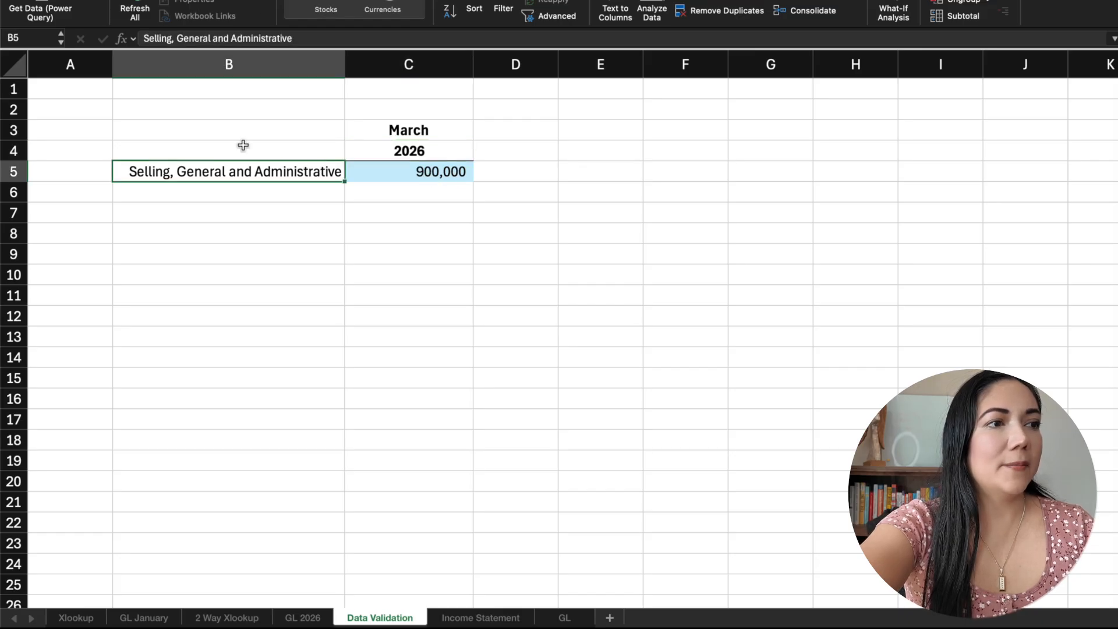
click(316, 619)
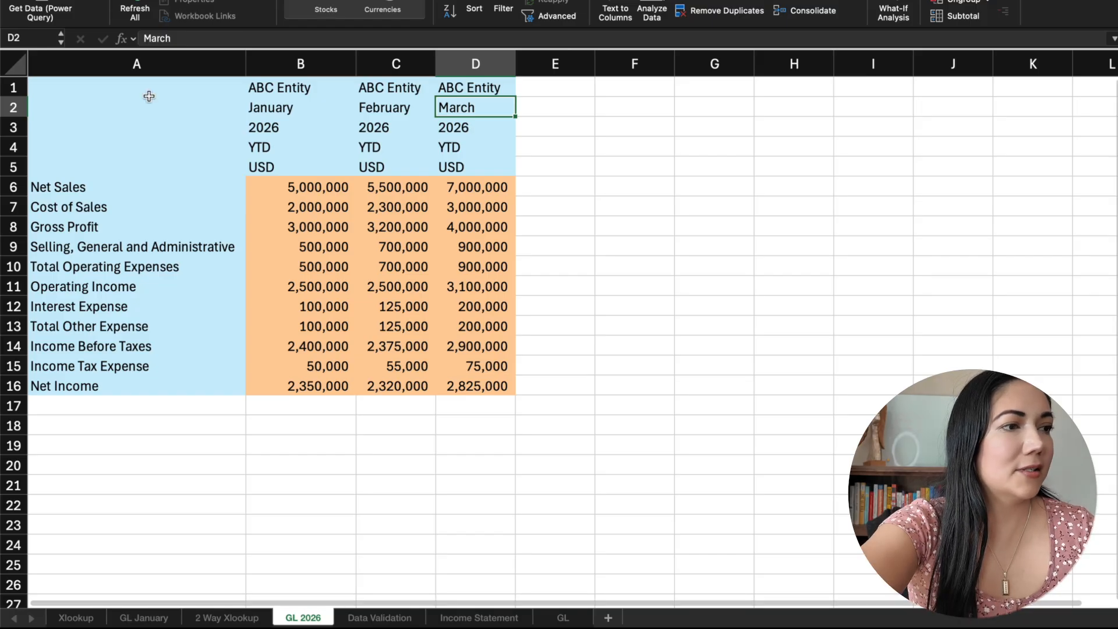
click(349, 617)
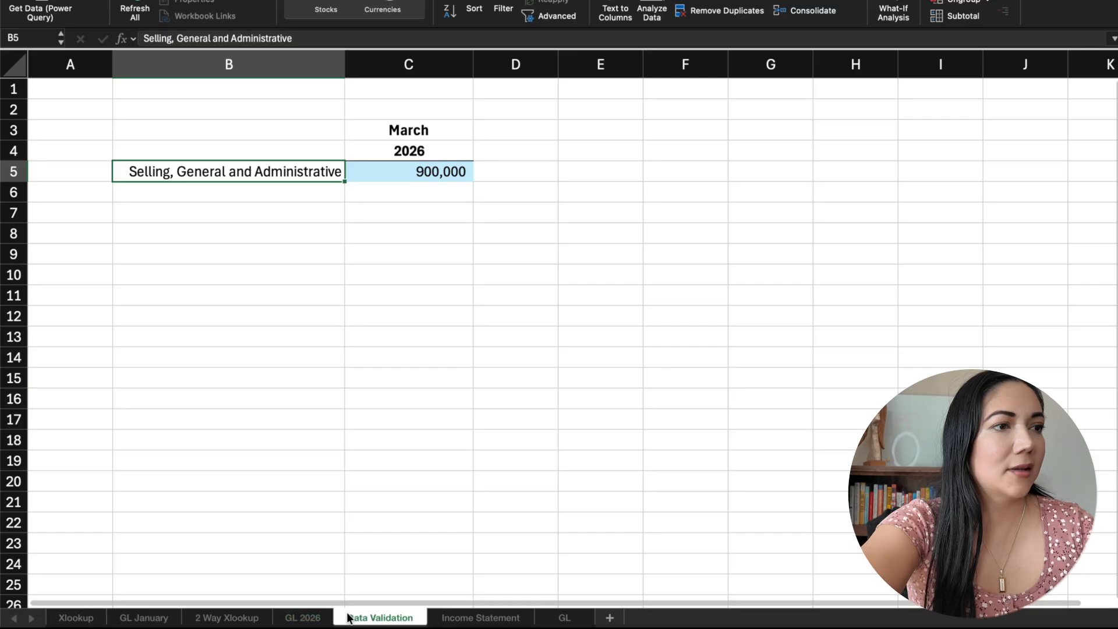
text(Interest Expense)
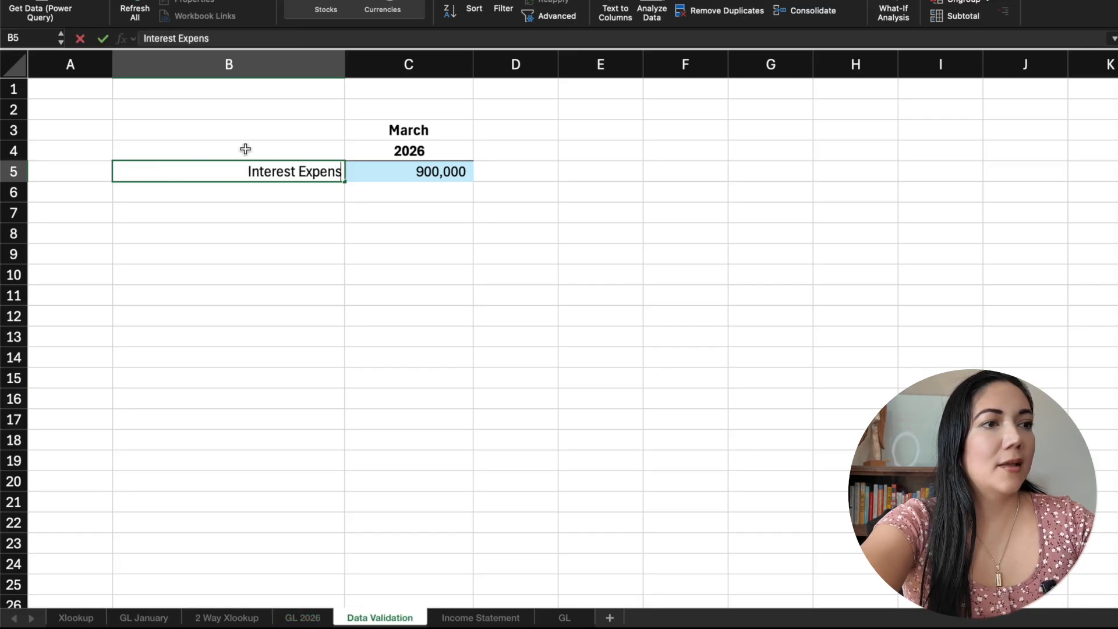
key(Return)
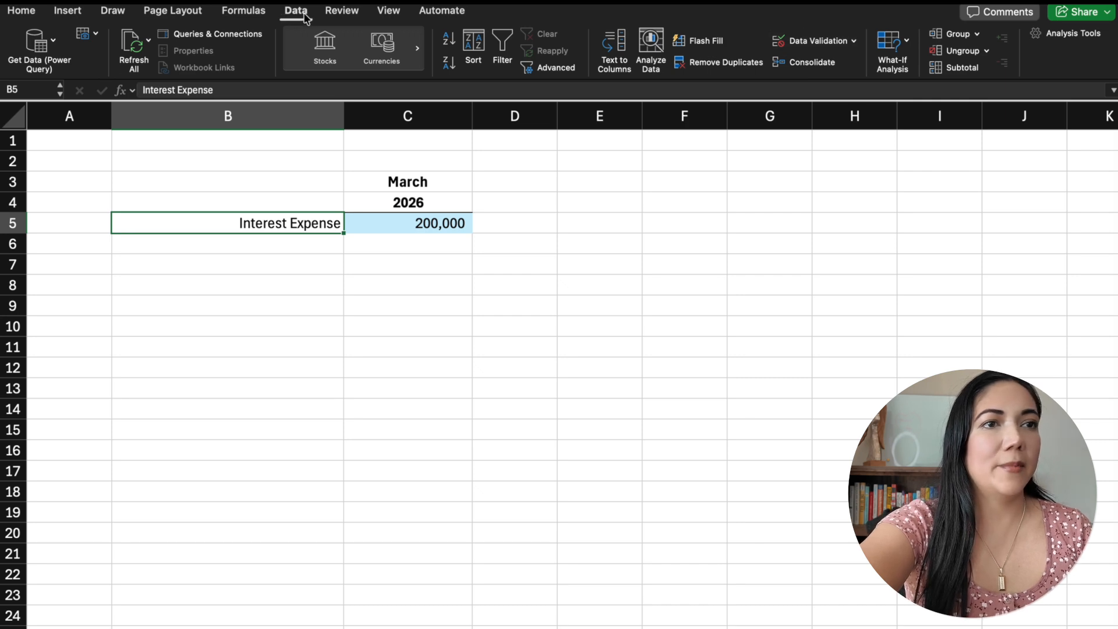
Add an in-cell dropdown list to account cell B5 through data validation, with ='GL 2026'!$A$6:$A$16 as the source.
click(858, 41)
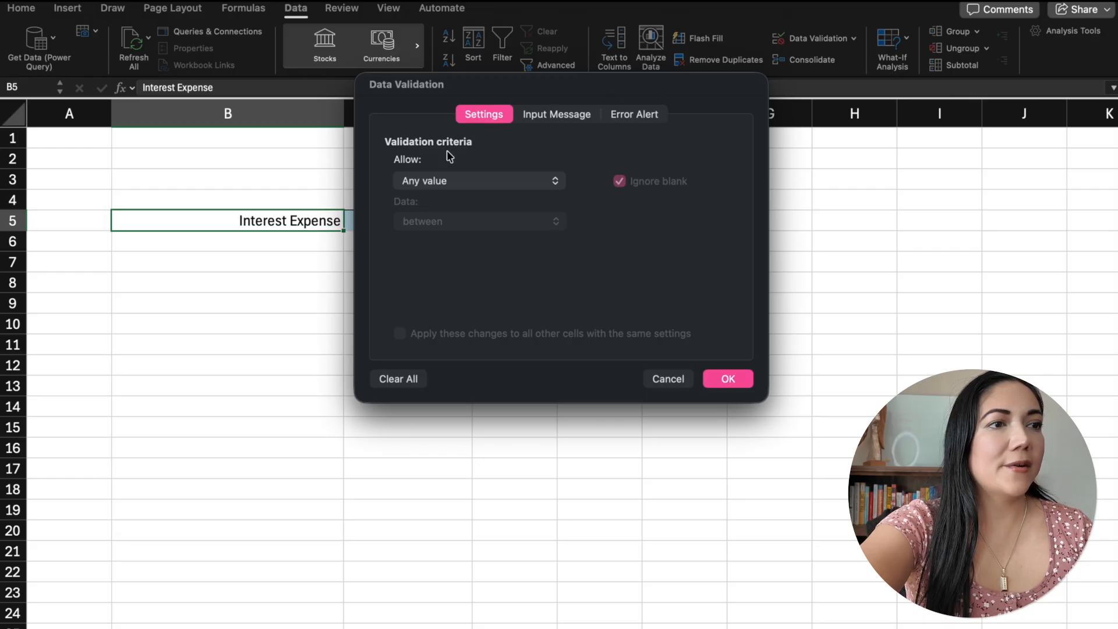
click(452, 184)
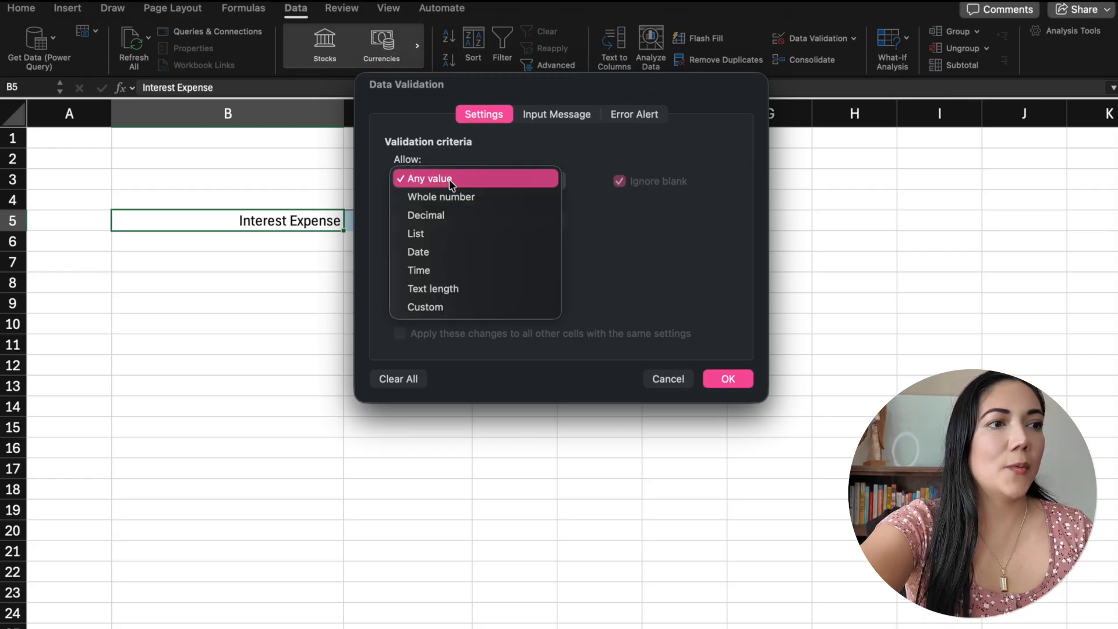
click(438, 232)
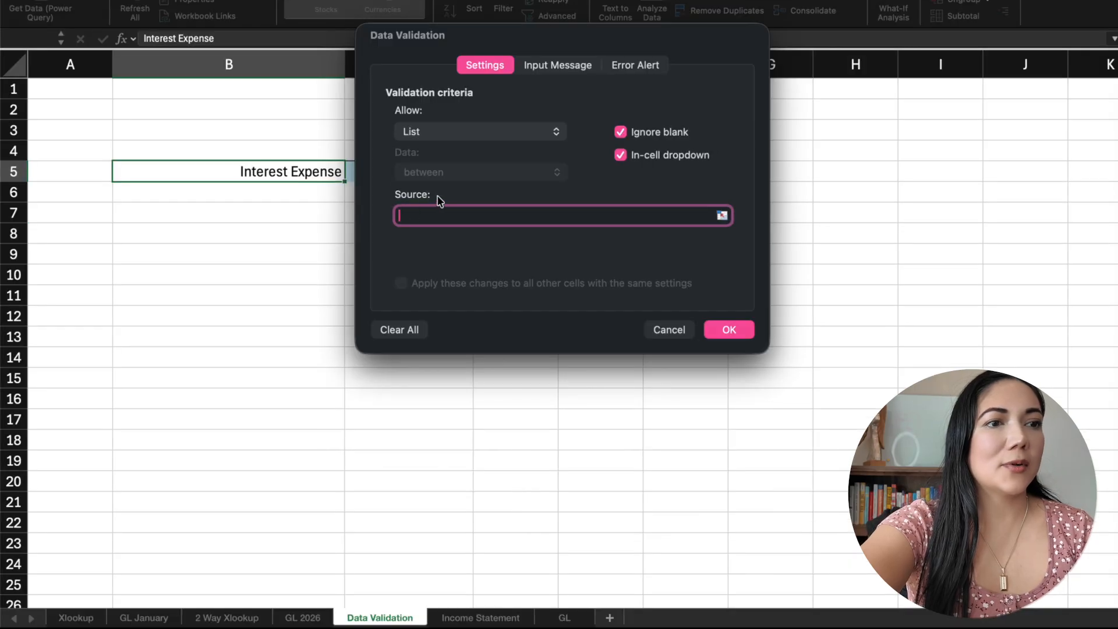
click(722, 217)
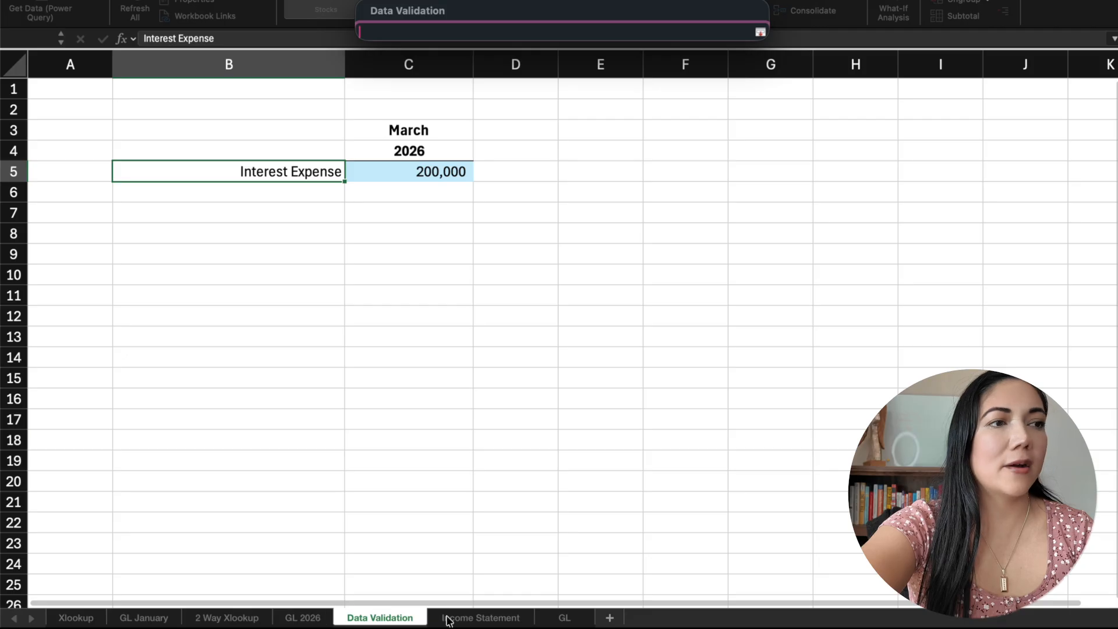
click(315, 618)
drag(199, 180, 153, 381)
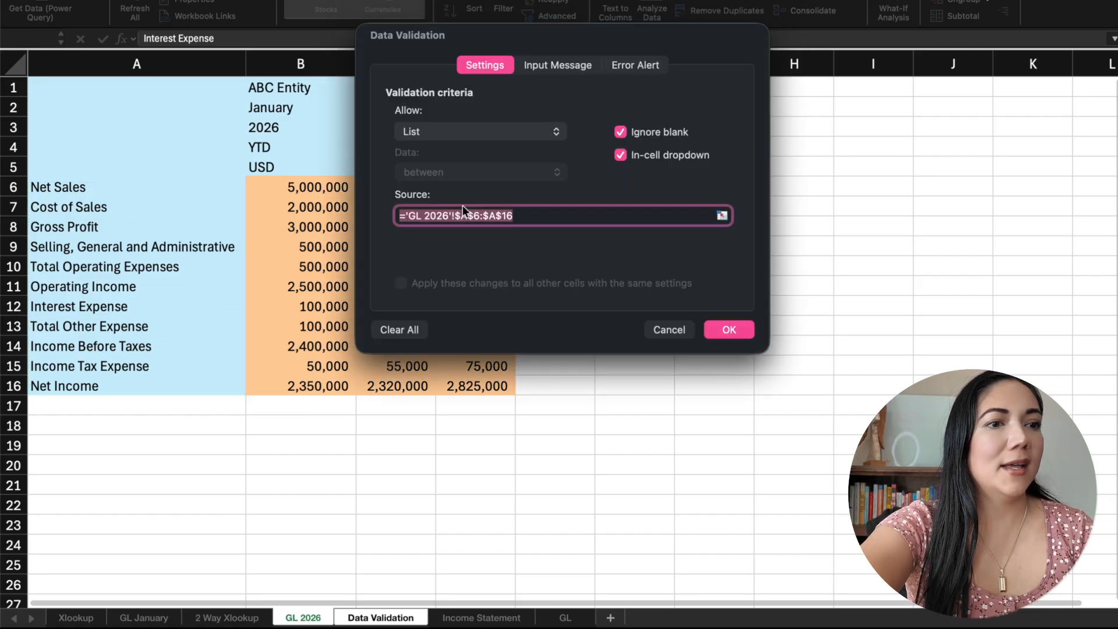
click(727, 330)
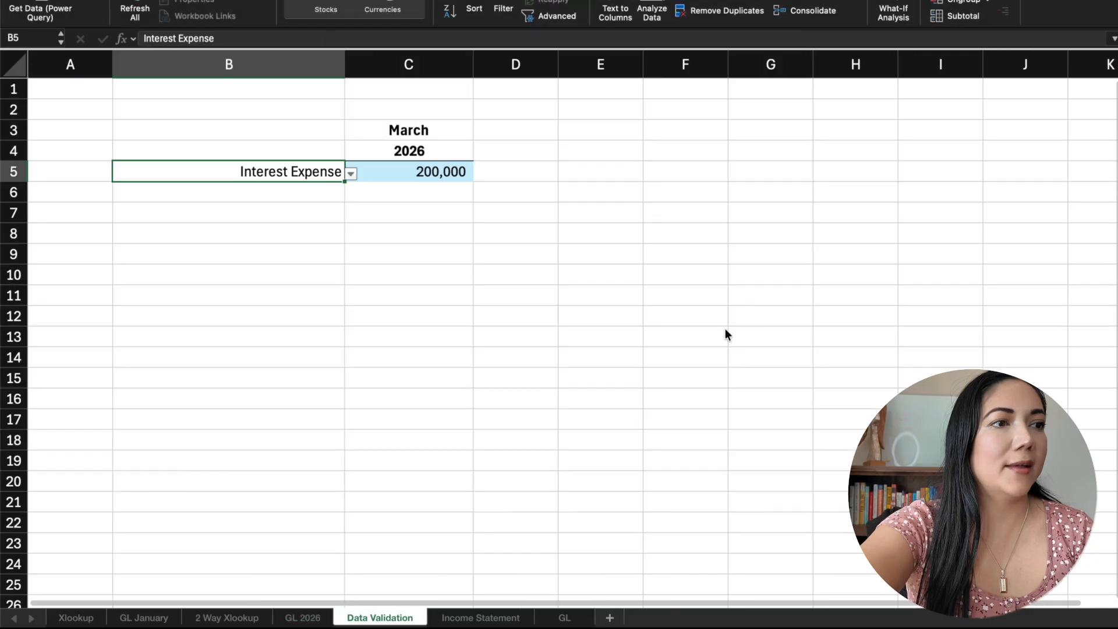
Test the account dropdown in B5 by choosing Selling, General and Administrative and finally Total Other Expense.
click(350, 173)
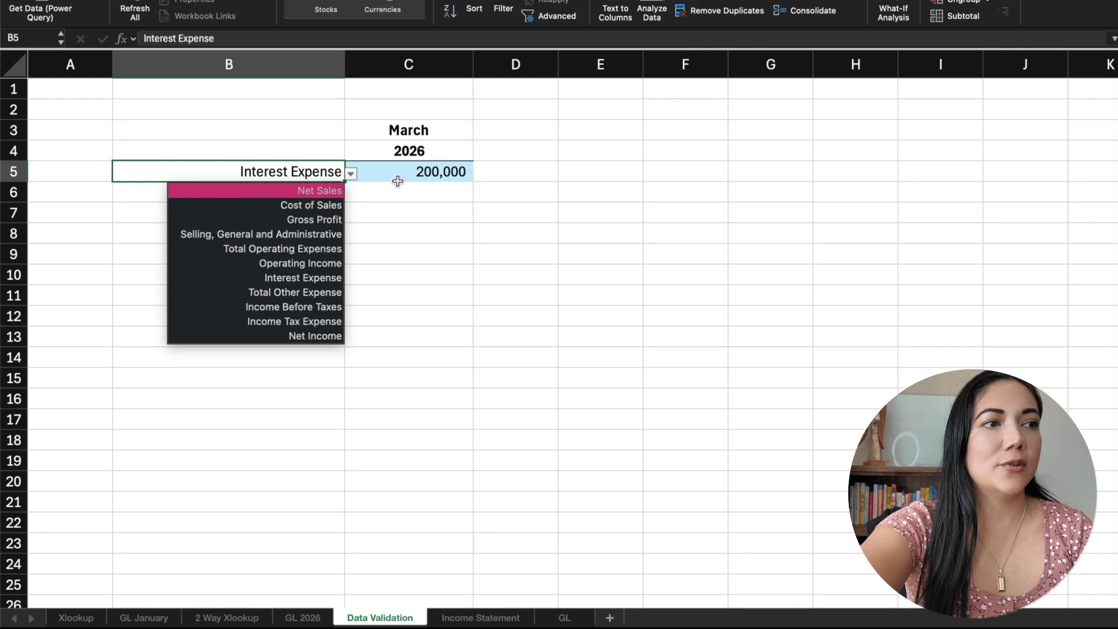
click(283, 234)
click(349, 174)
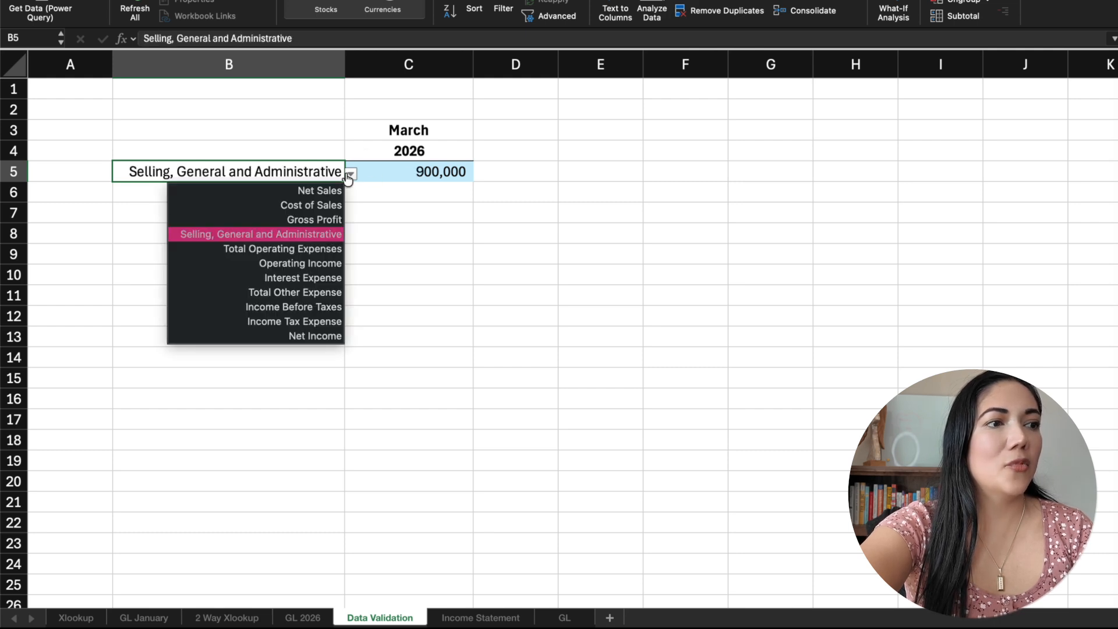
click(250, 292)
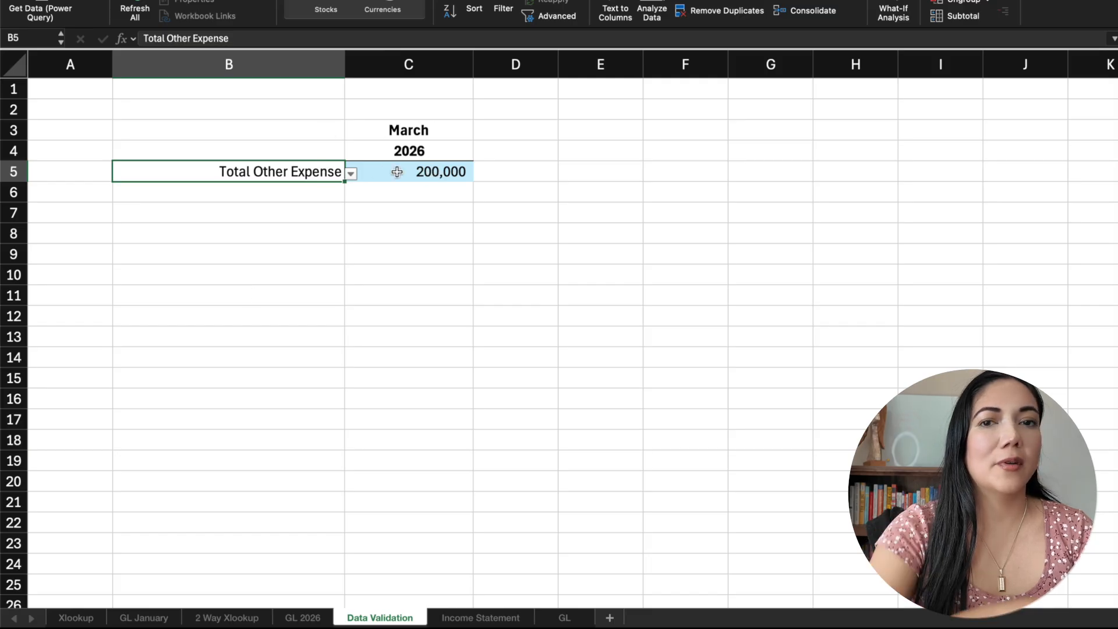
Add an in-cell dropdown list to month cell C3 through data validation, with ='GL 2026'!$B$2:$D$2 as the source.
click(419, 128)
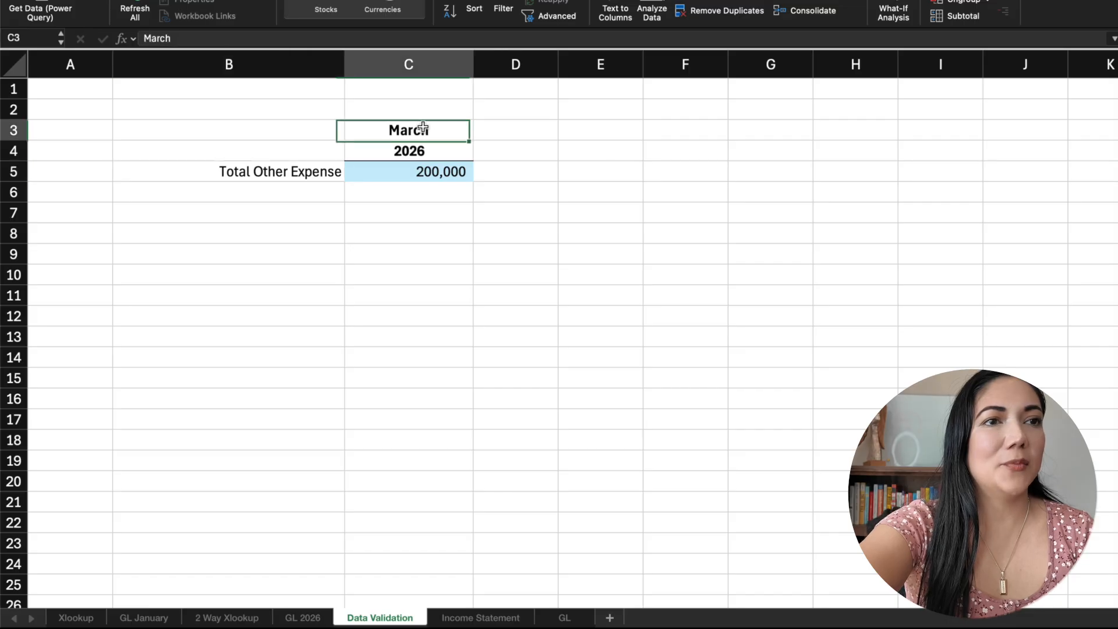
click(856, 3)
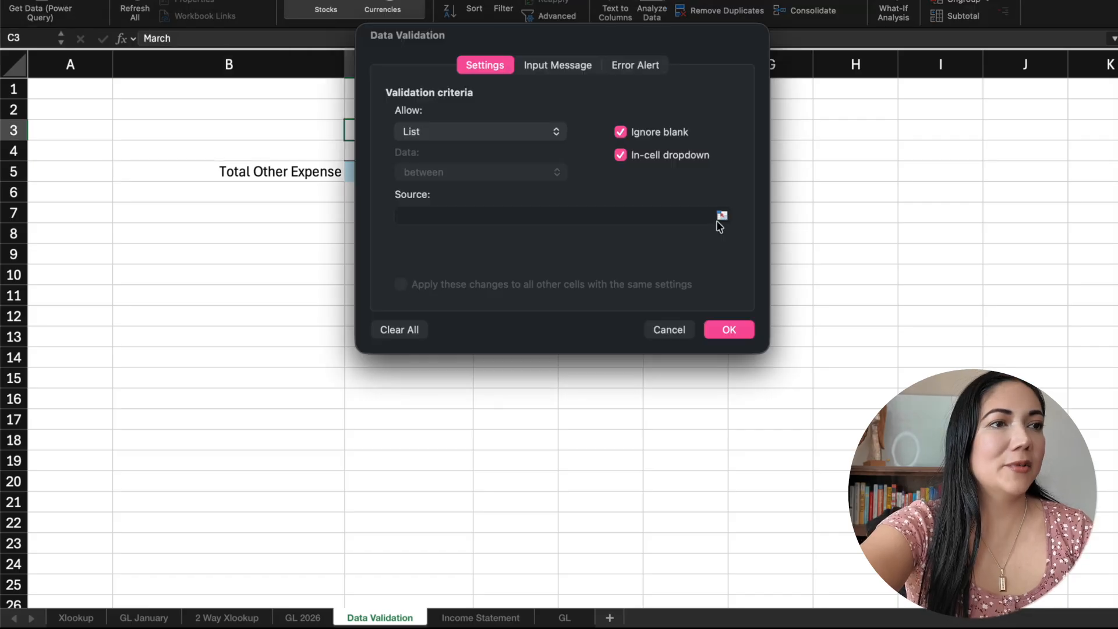
click(721, 216)
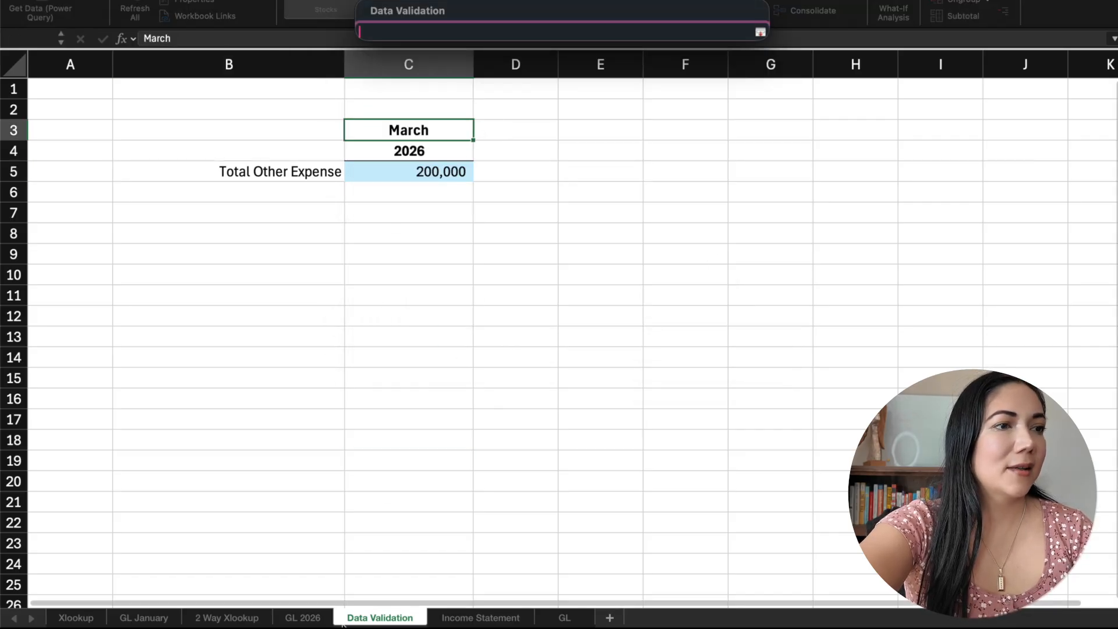
click(302, 617)
drag(274, 108, 457, 109)
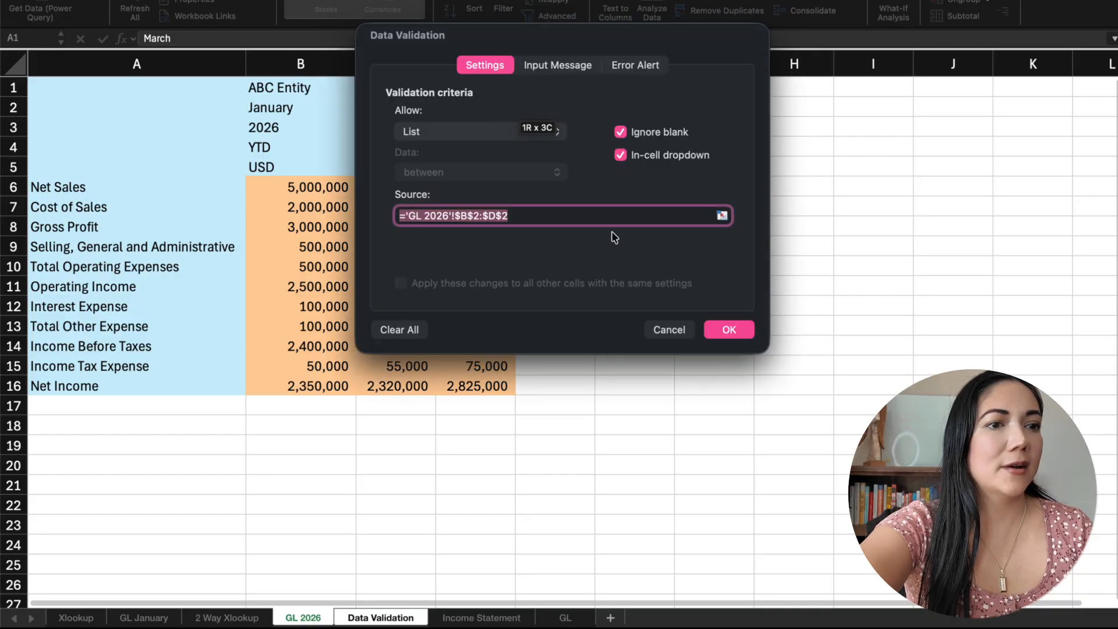
click(731, 326)
Test both dropdowns by choosing February as the month in C3 and Operating Income as the account in B5.
click(479, 133)
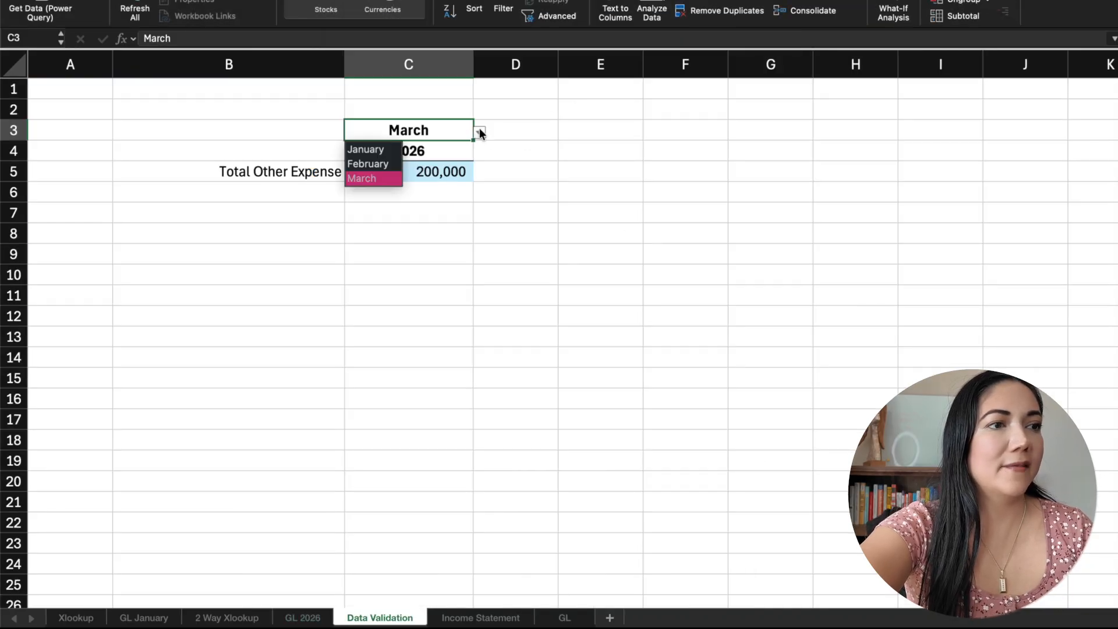
click(356, 161)
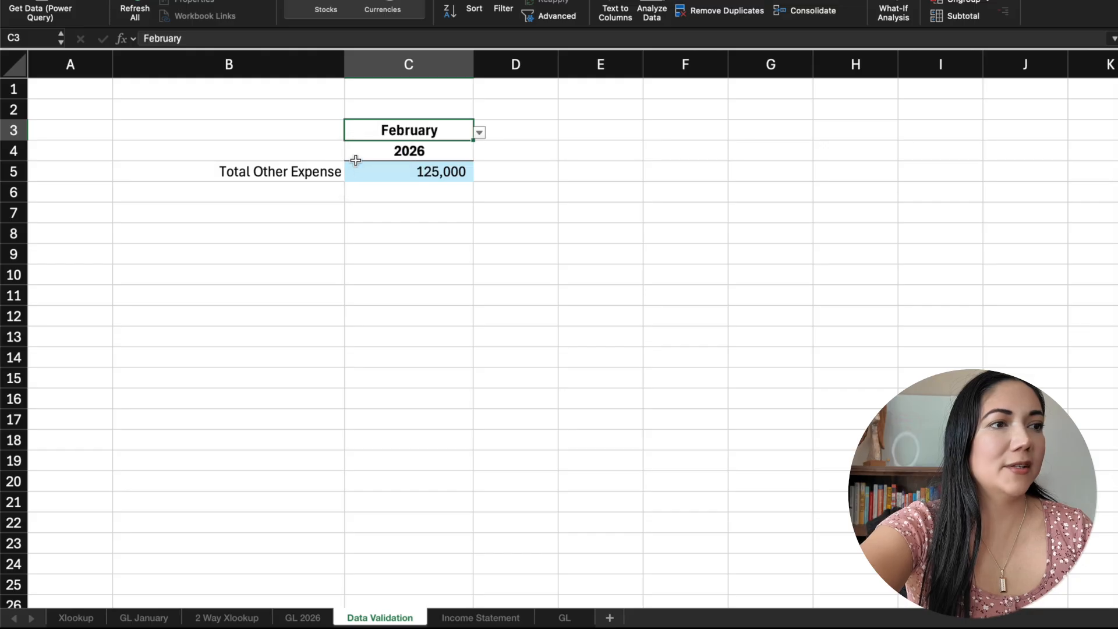
click(325, 173)
click(351, 174)
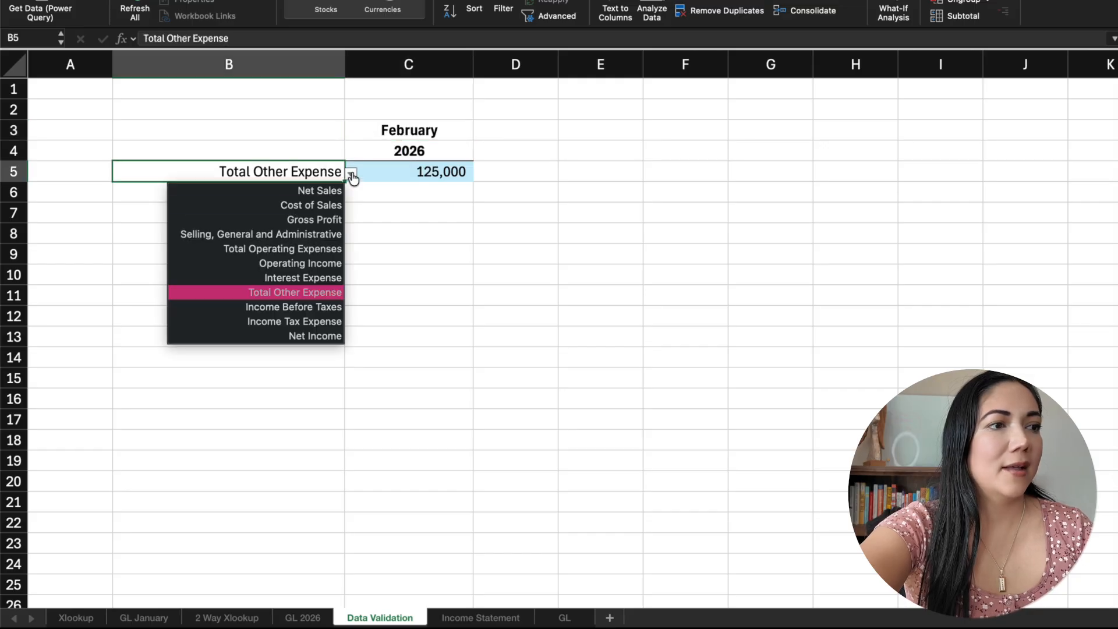
click(297, 263)
click(422, 208)
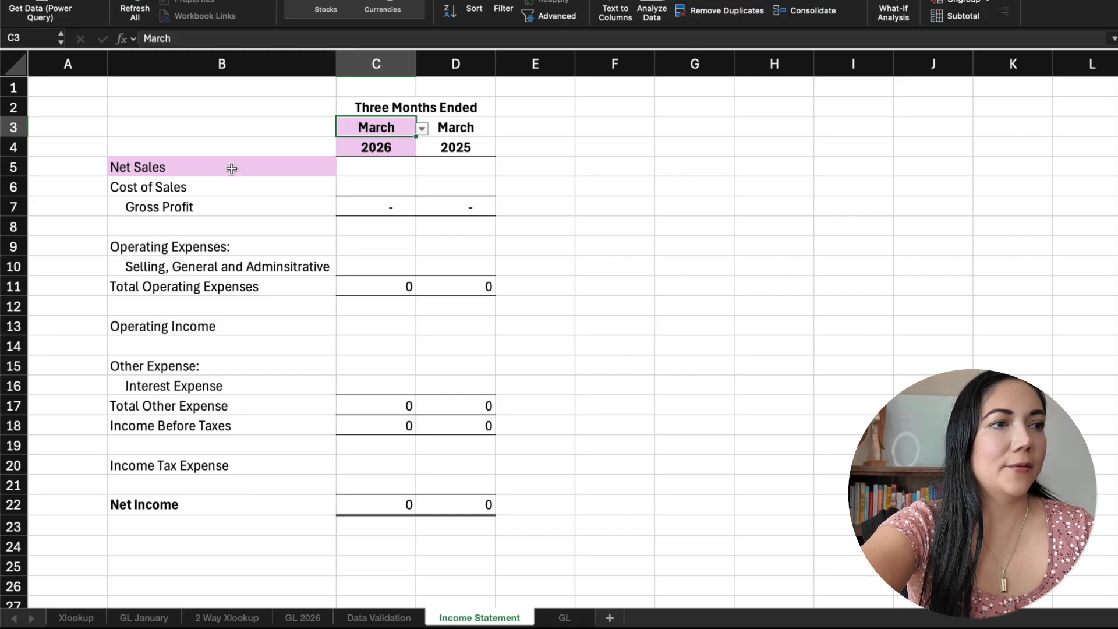
Start an XLOOKUP formula in Net Sales cell C5 of the Income Statement sheet, with C3&C4 as the lookup value.
click(381, 165)
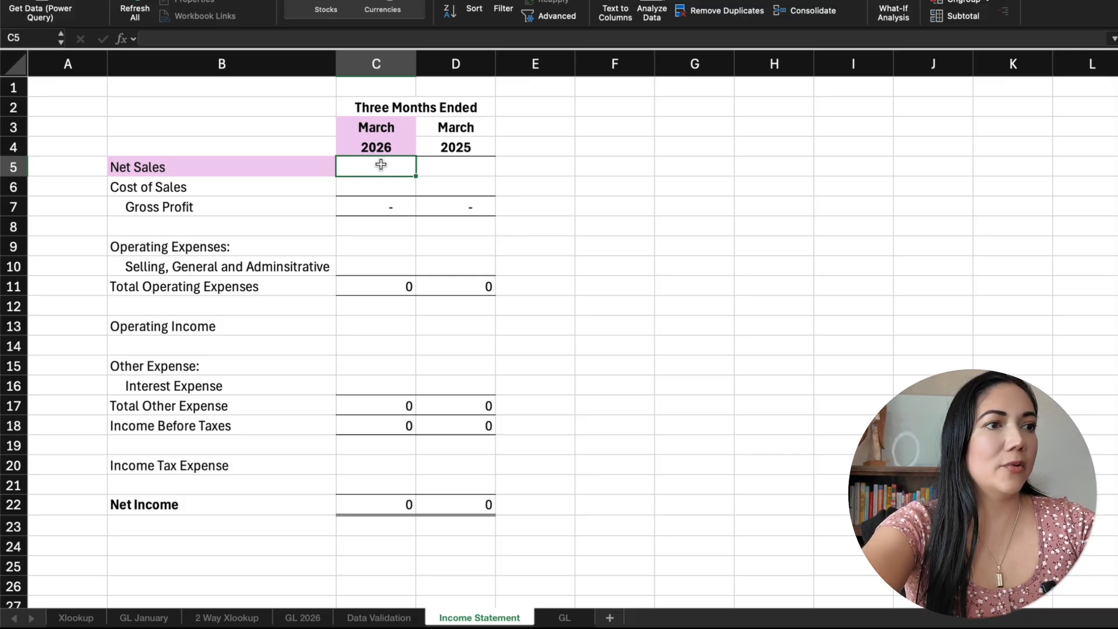
text(=x)
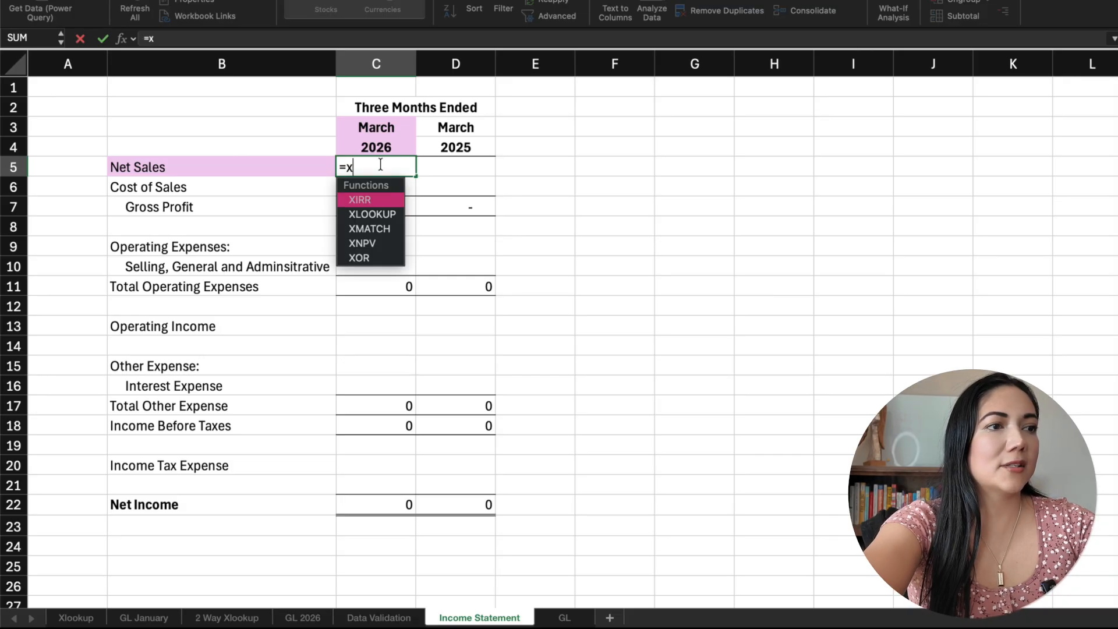
text(lookup()
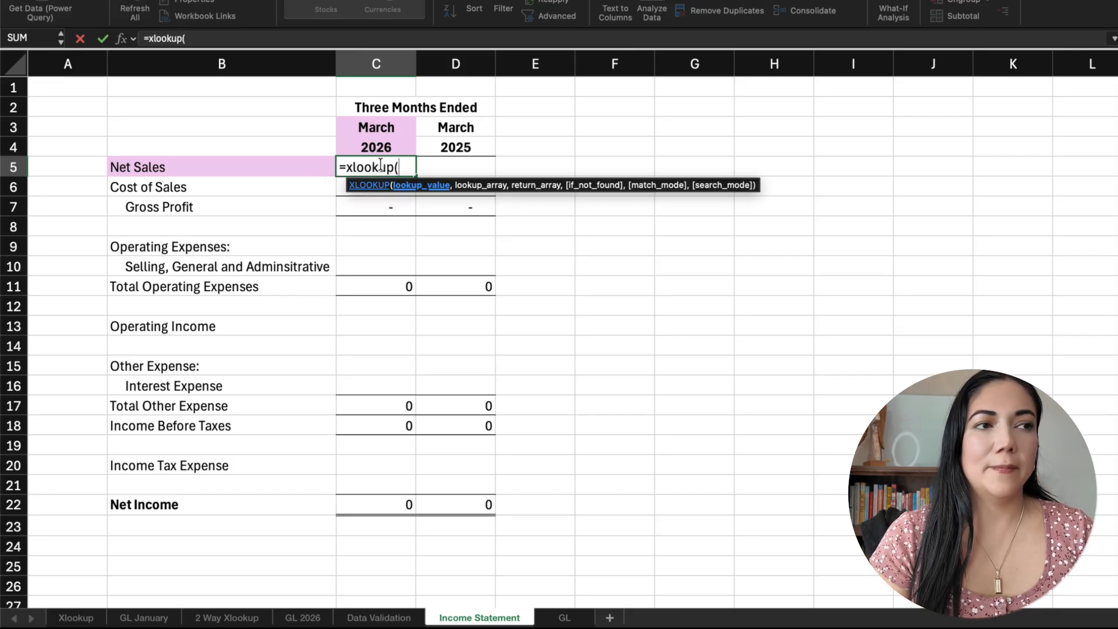
click(405, 119)
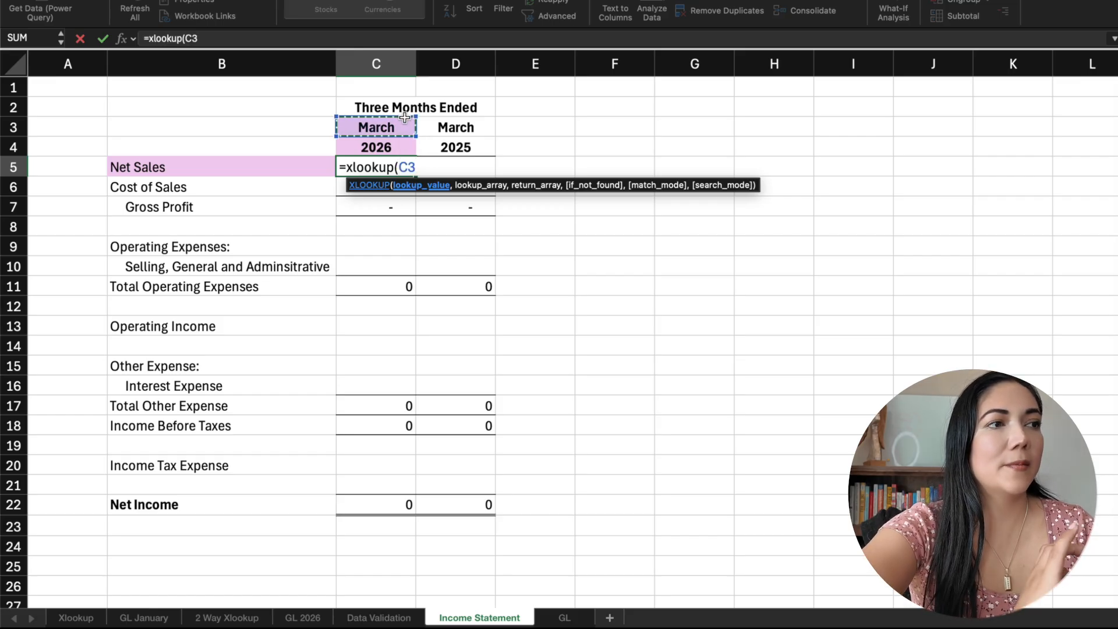
text(&)
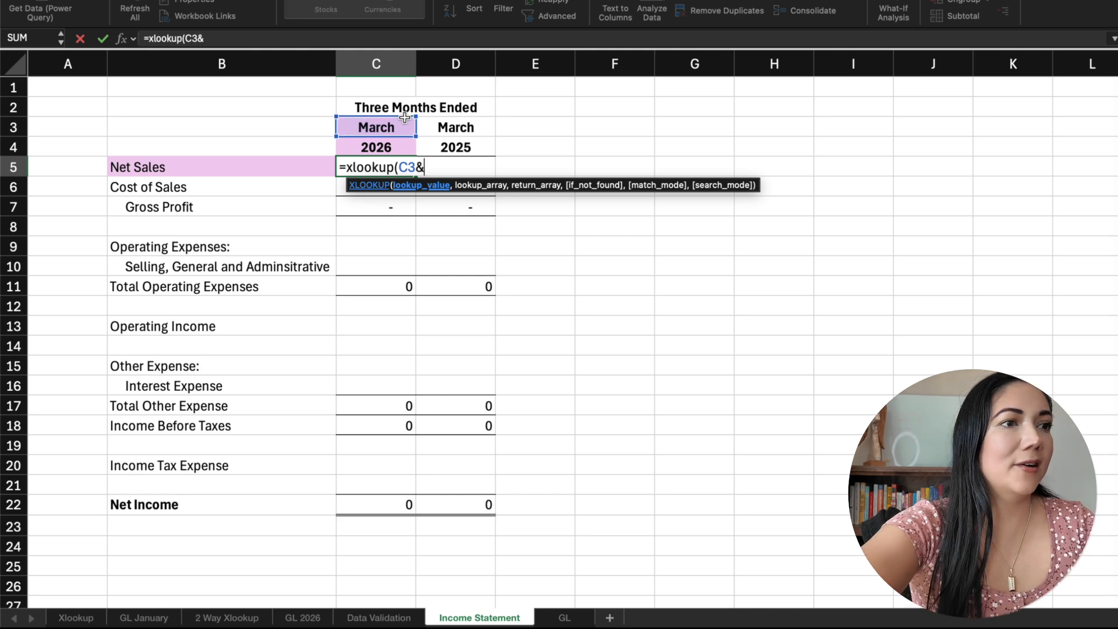
click(394, 144)
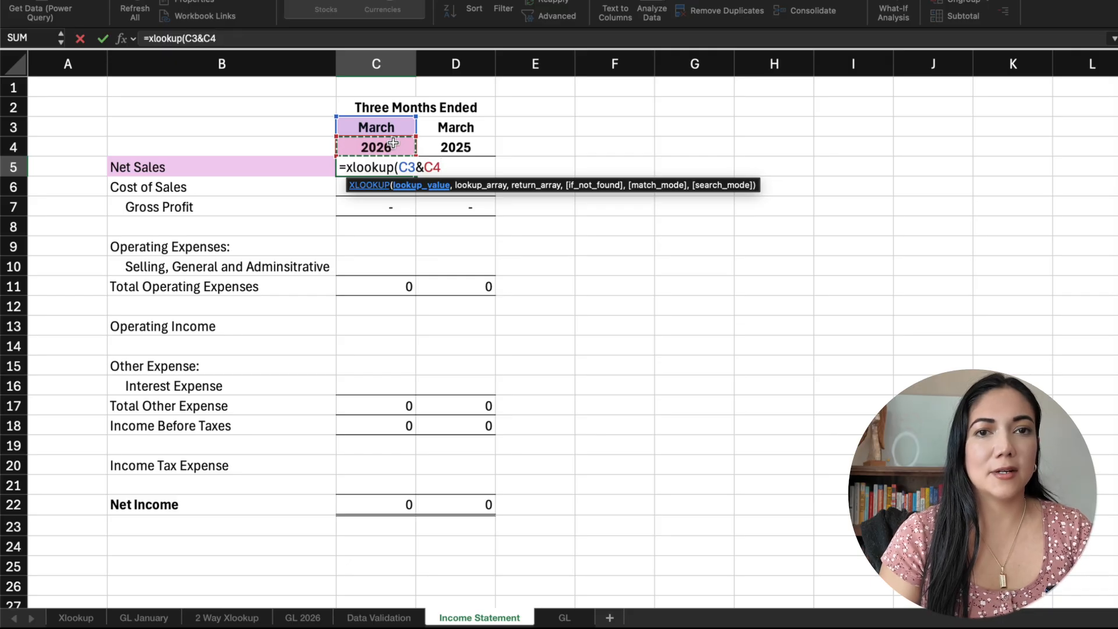
Set the formula's lookup array to the combined month and year rows of the GL sheet, GL!B2:G2&GL!B3:G3.
click(563, 618)
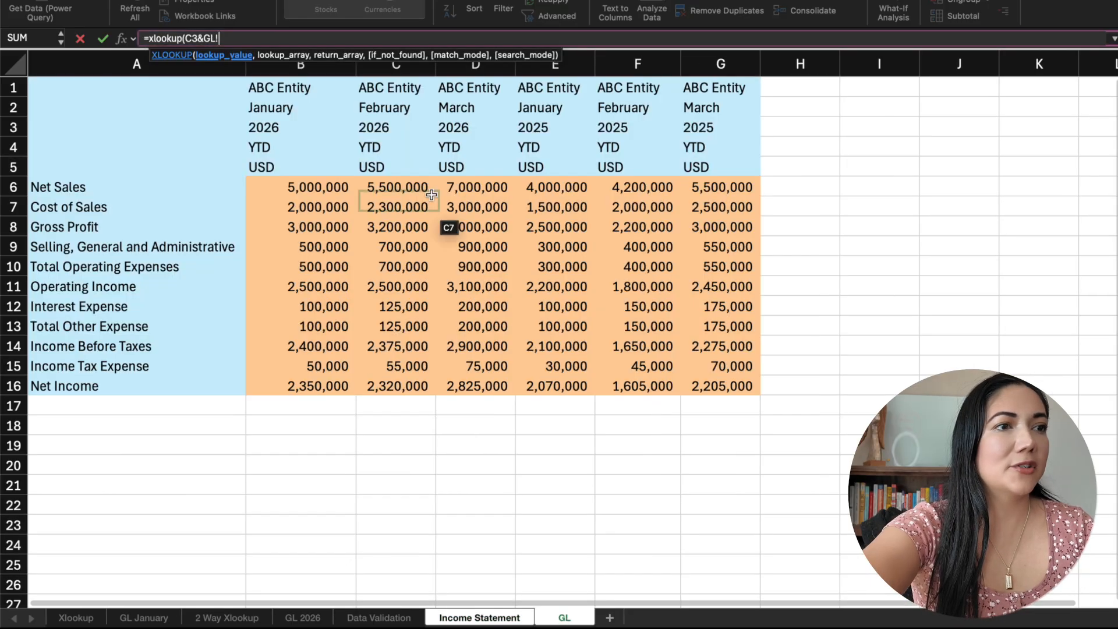
text(,)
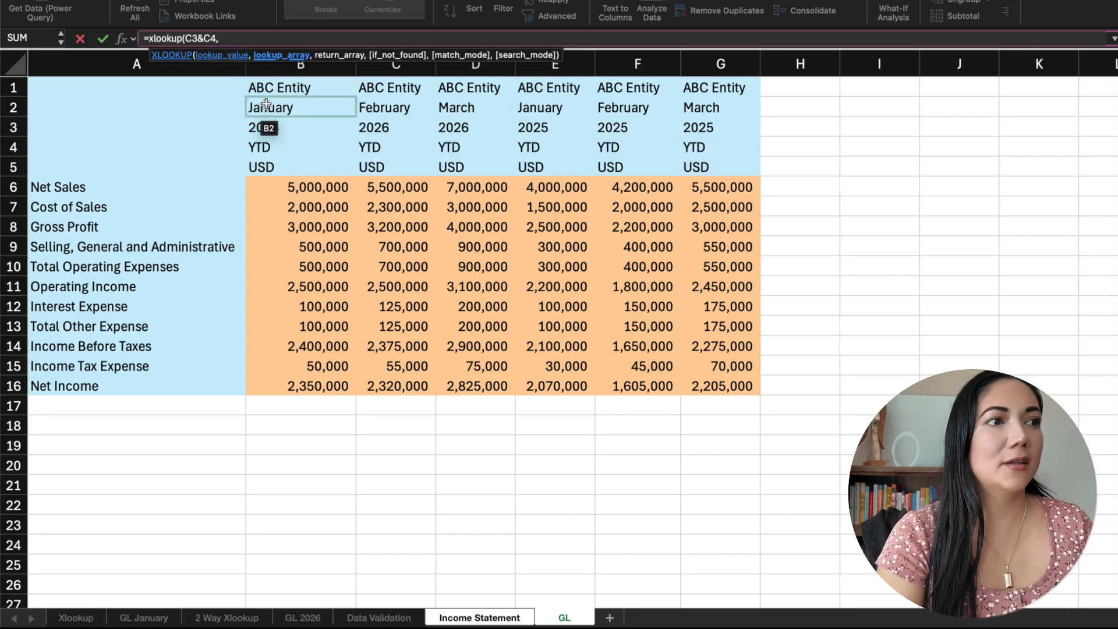
drag(266, 105, 691, 107)
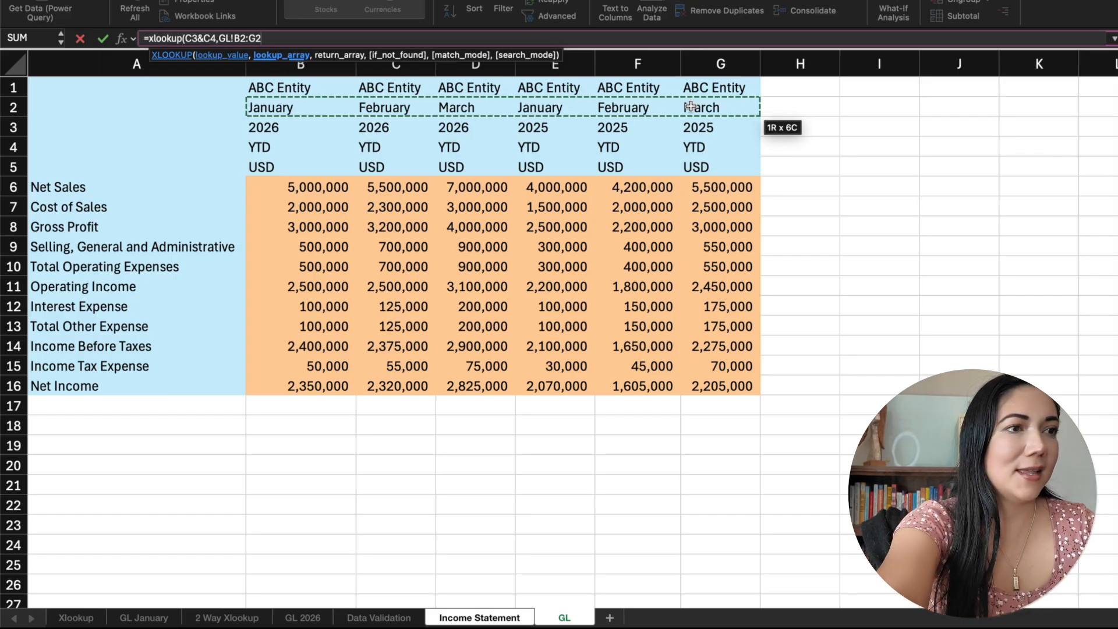
text(&)
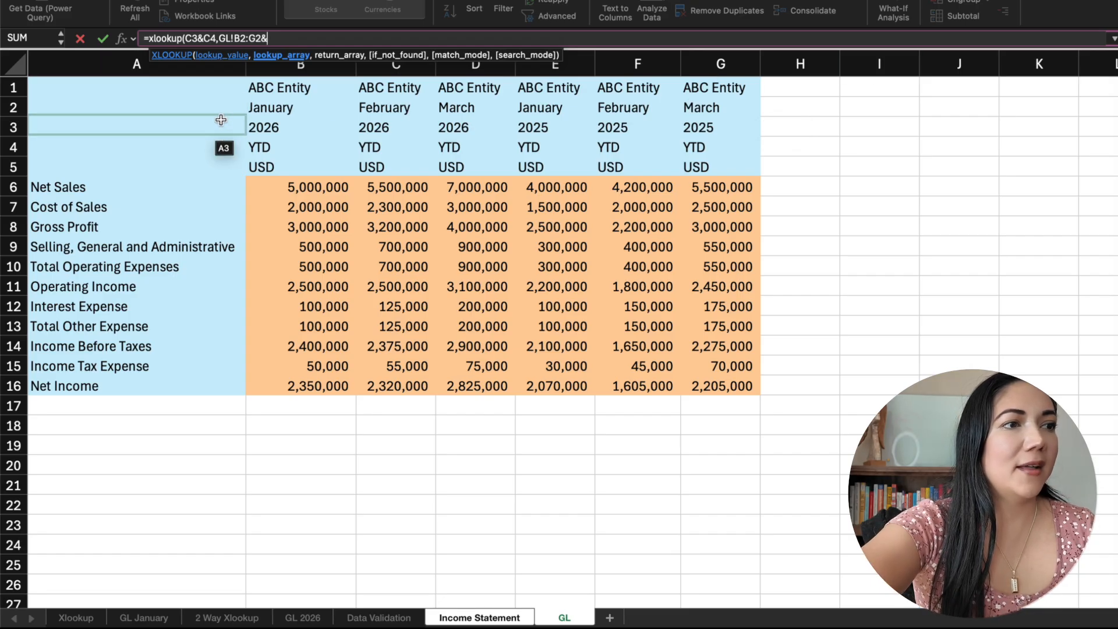
click(274, 125)
drag(289, 126, 691, 127)
Nest a second XLOOKUP as the return array, with 'Income Statement'!B5 as its lookup value.
text(,xlookup)
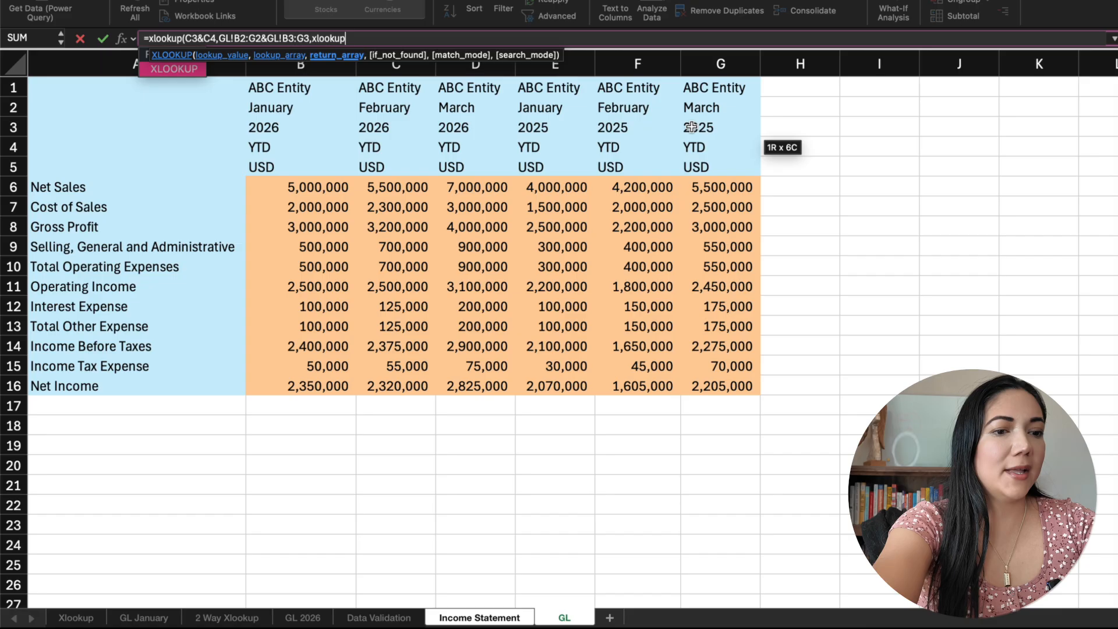
text(()
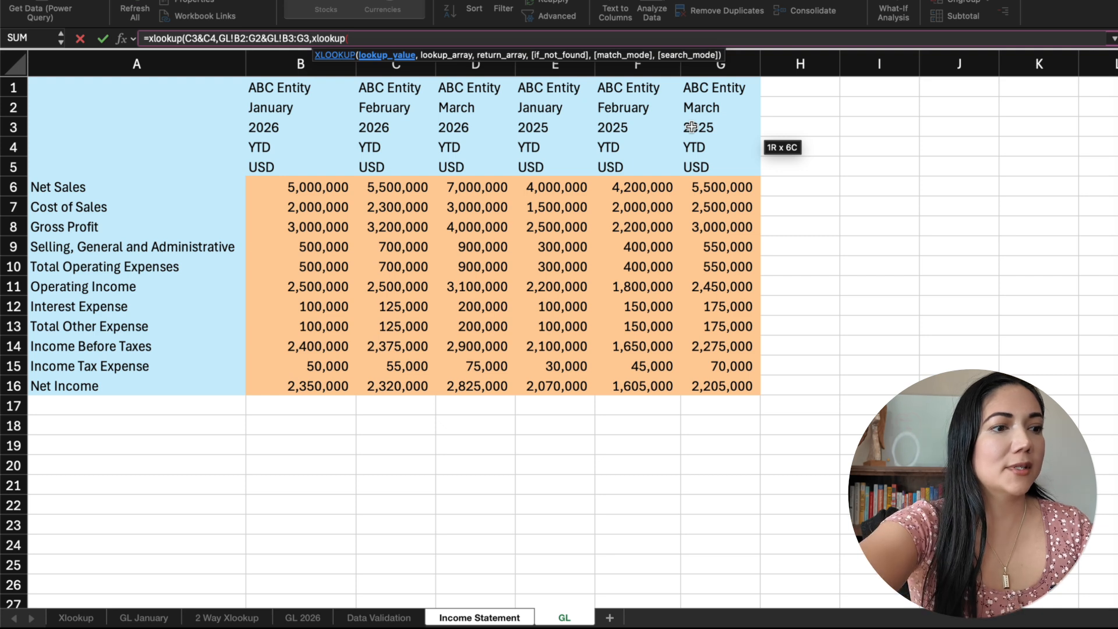
click(480, 617)
click(280, 172)
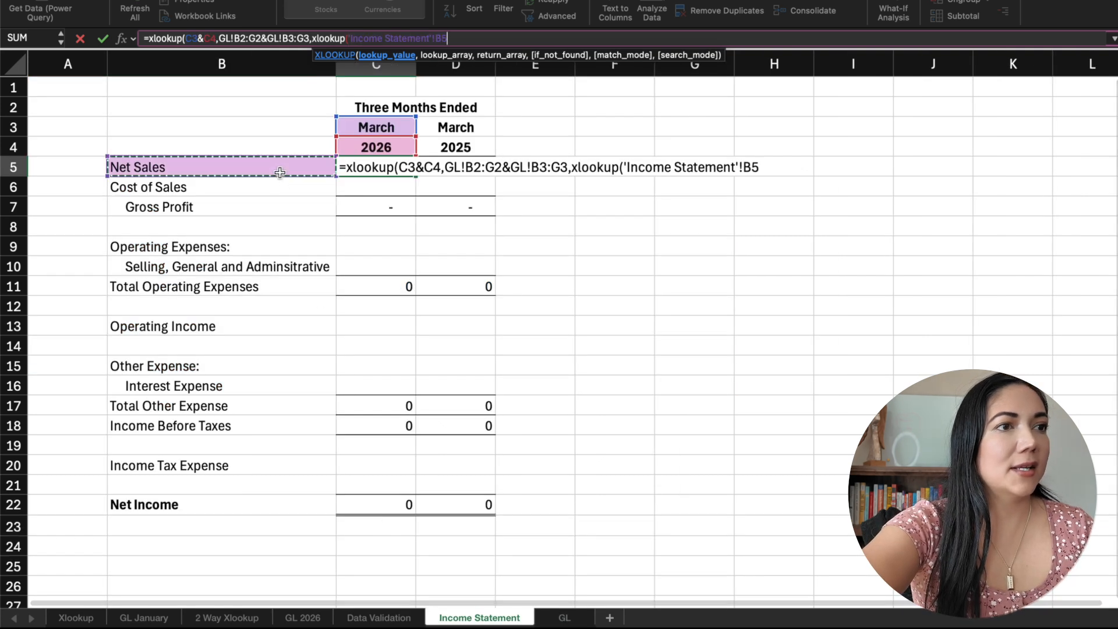
text(,)
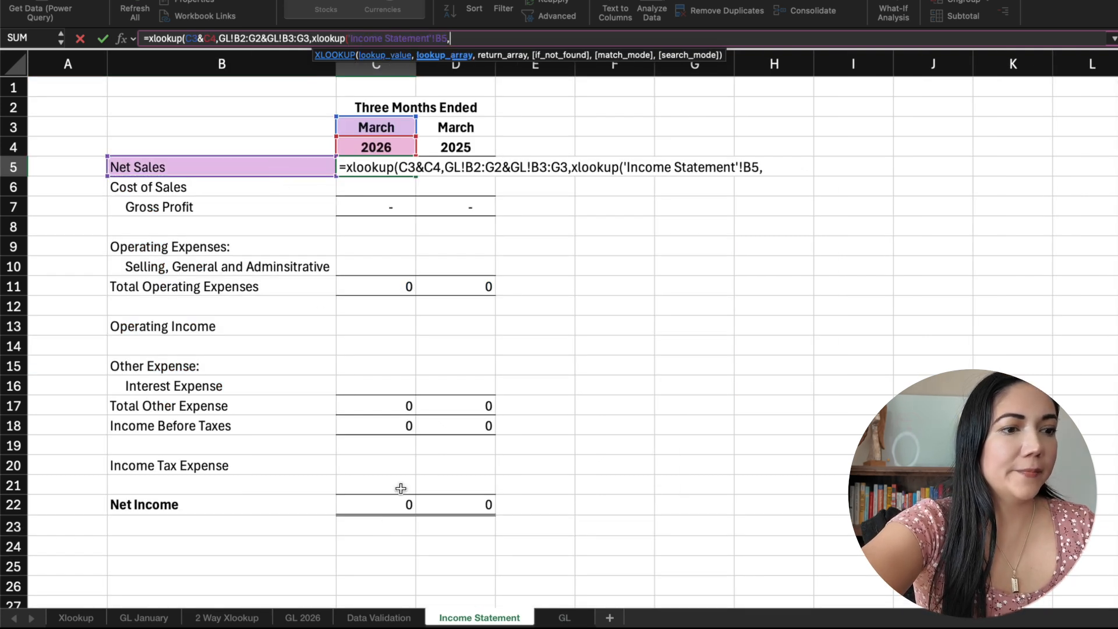
Complete the nested XLOOKUP with GL!A6:A16 as lookup array and GL!B6:G16 as return array, and check the result against the GL sheet.
click(565, 618)
drag(156, 186, 144, 378)
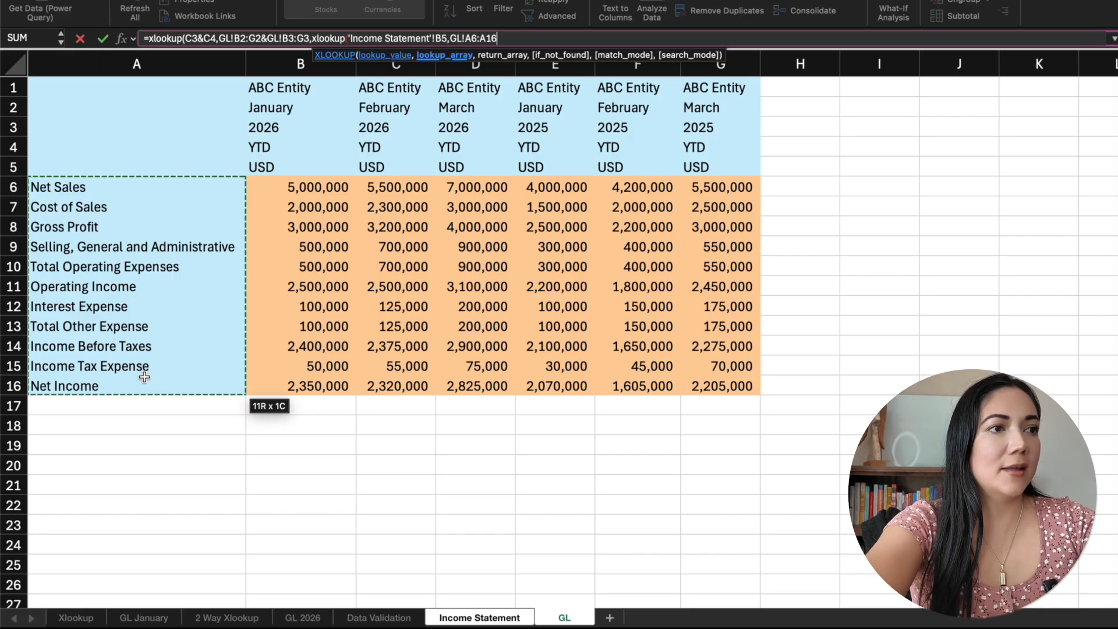
text(,)
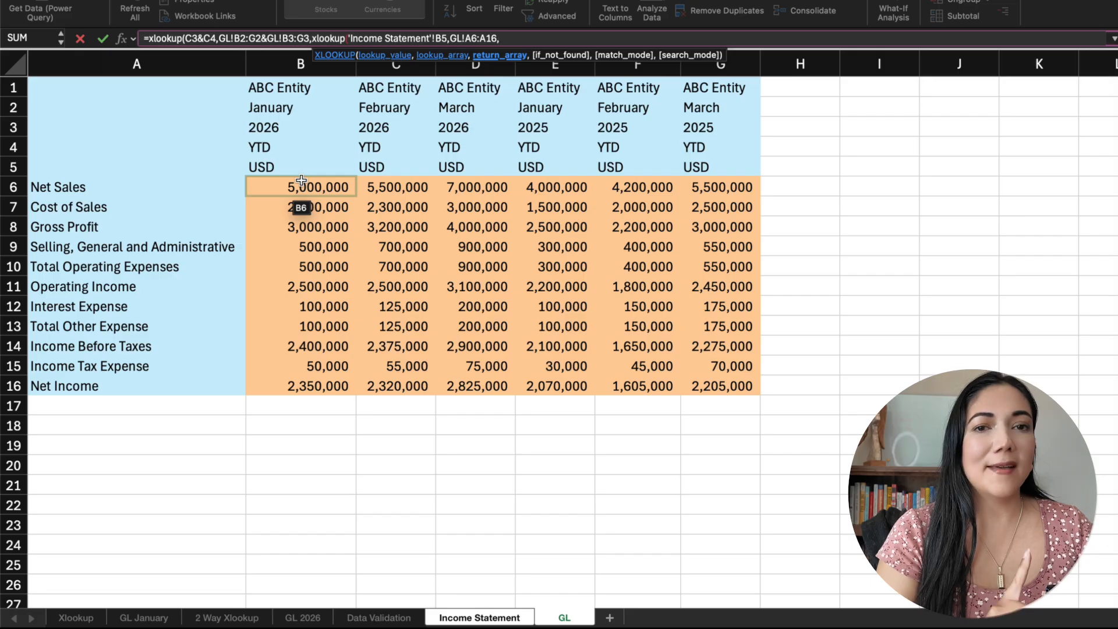
drag(301, 180, 726, 378)
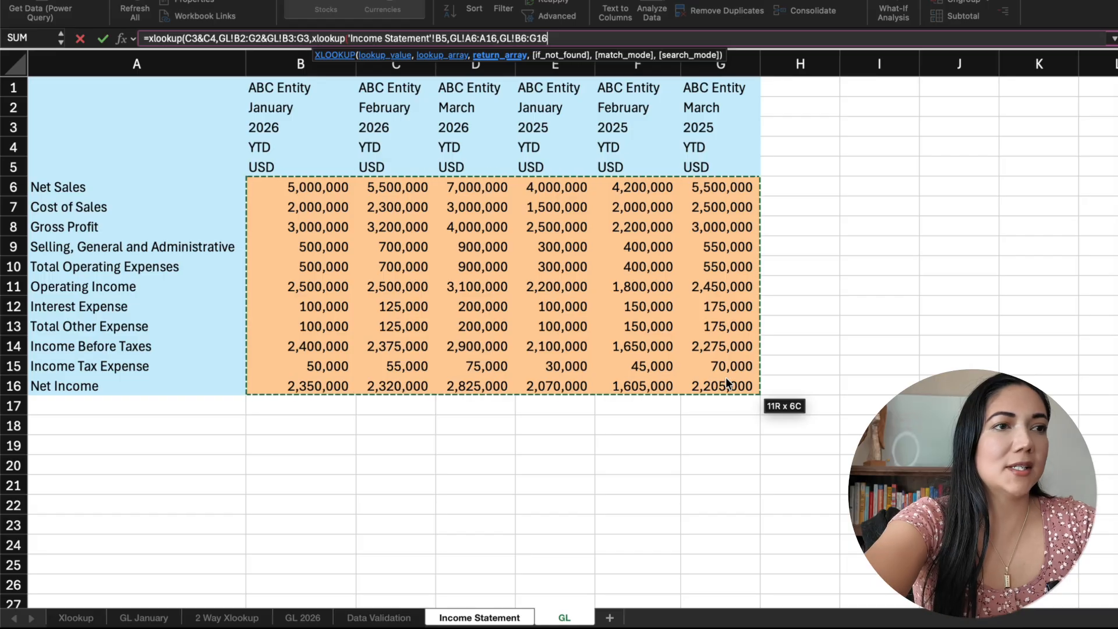
text())
key(Return)
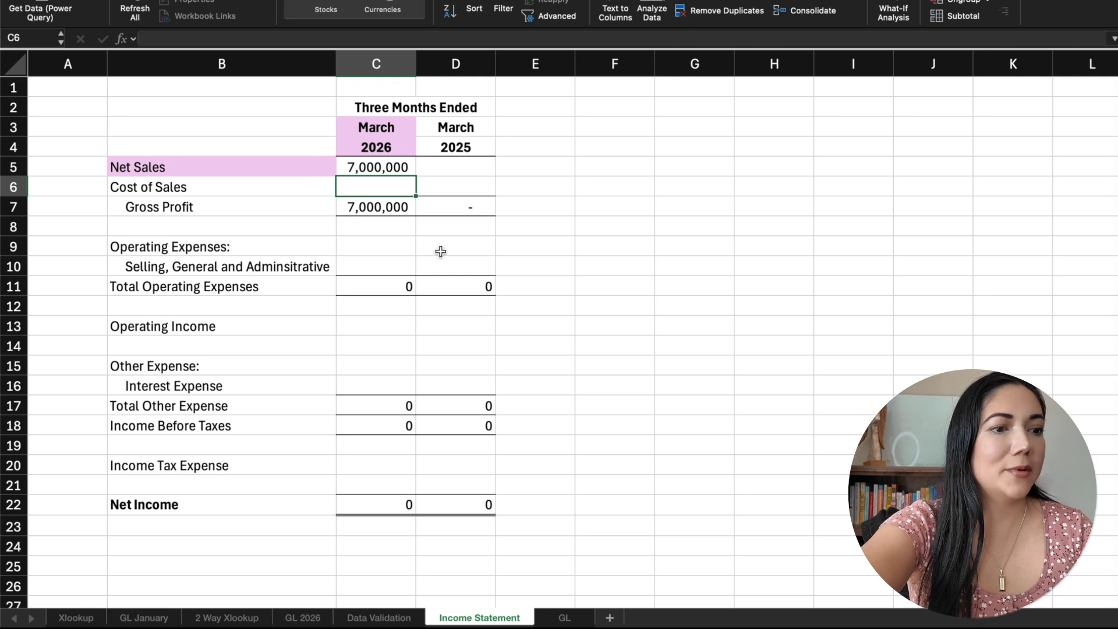
click(560, 618)
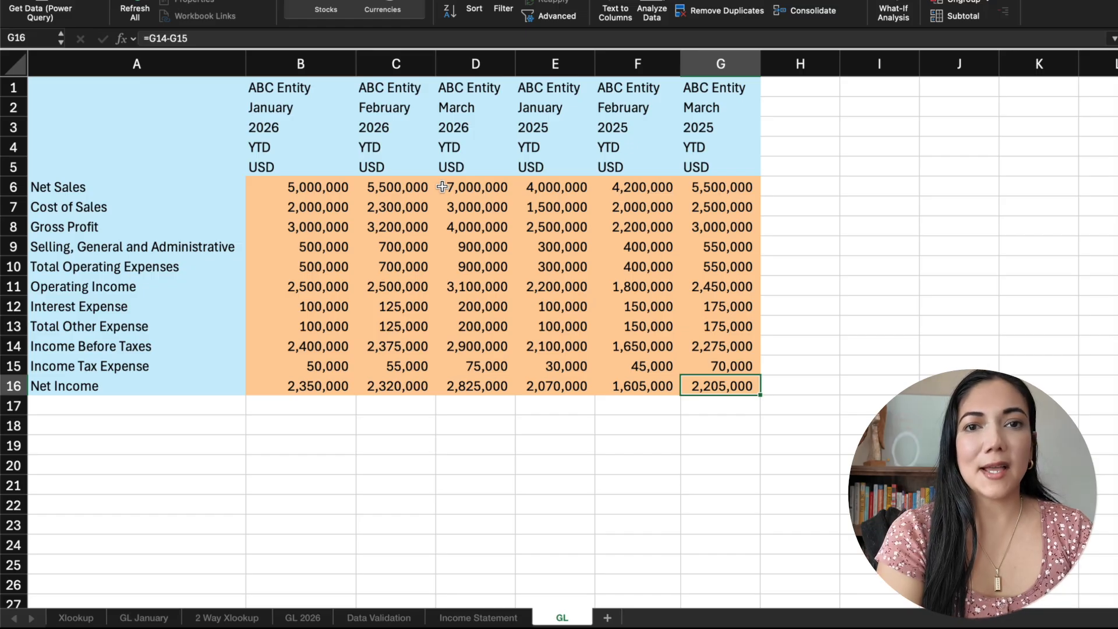
click(507, 619)
Try copying the Net Sales formula from C5 into Cost of Sales cell C6 with its relative references.
click(377, 162)
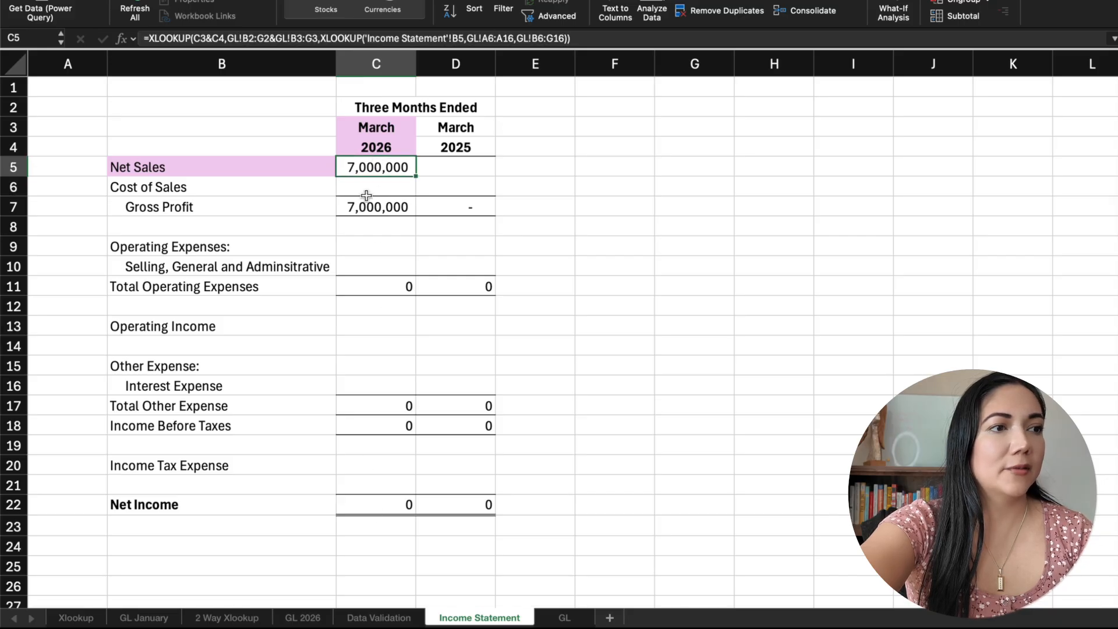
key(ctrl+c)
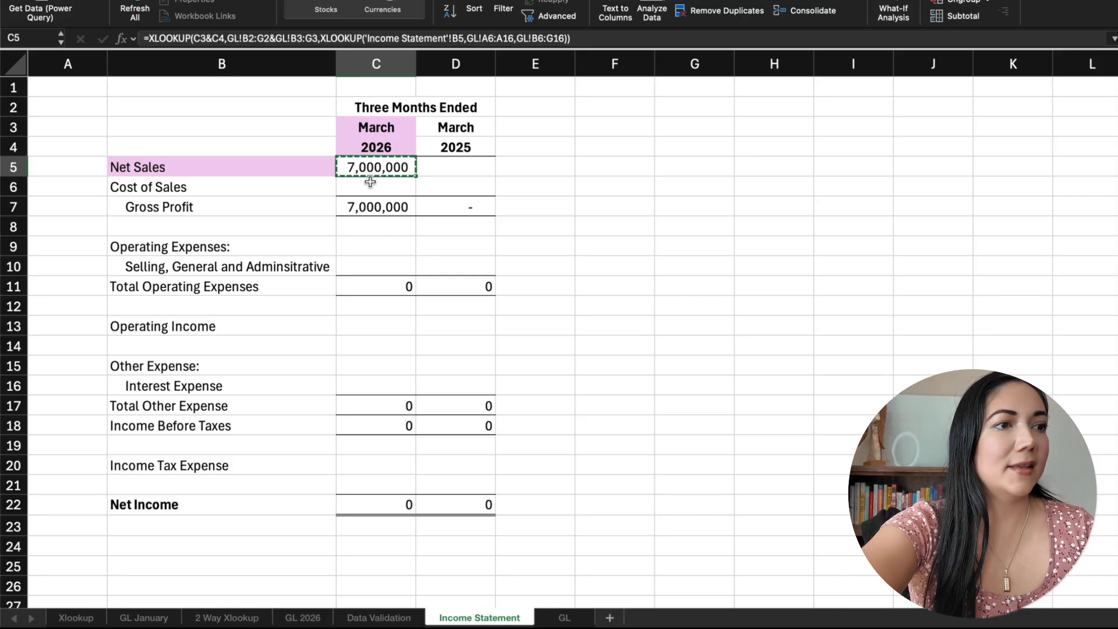
click(371, 182)
key(ctrl+v)
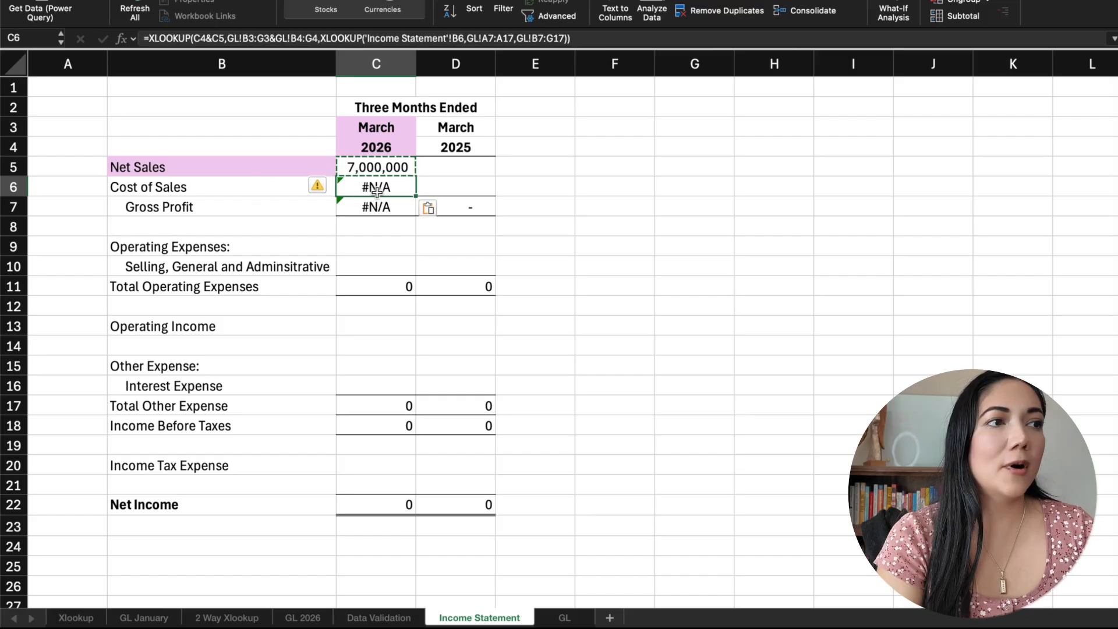
Compare the cell references in the C5 and C6 formulas, and clear the copied formula from C6.
click(381, 169)
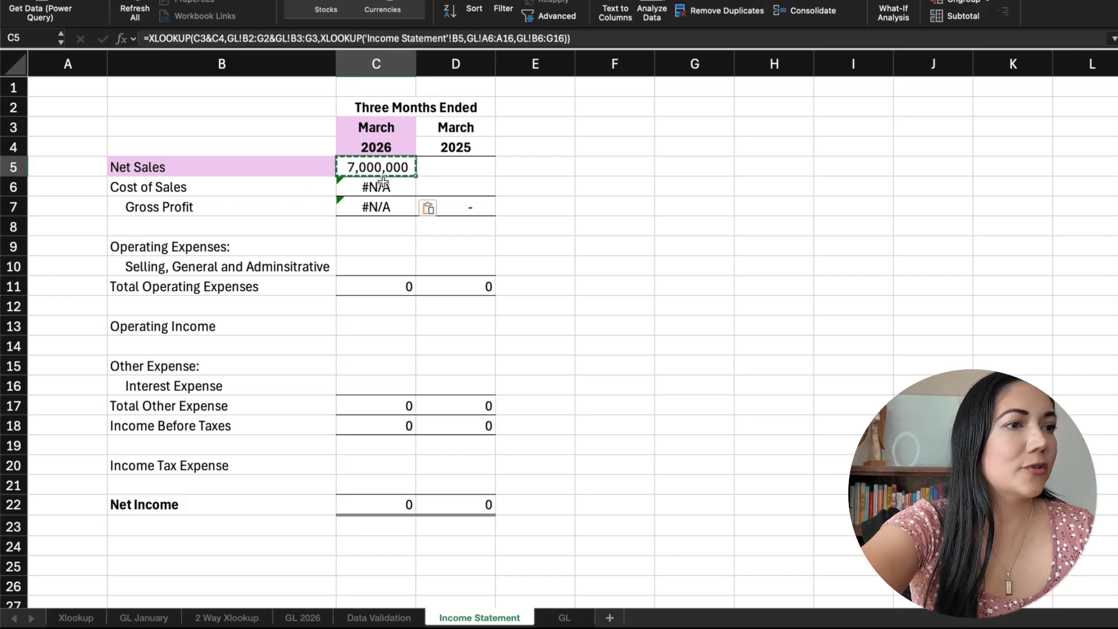
click(384, 185)
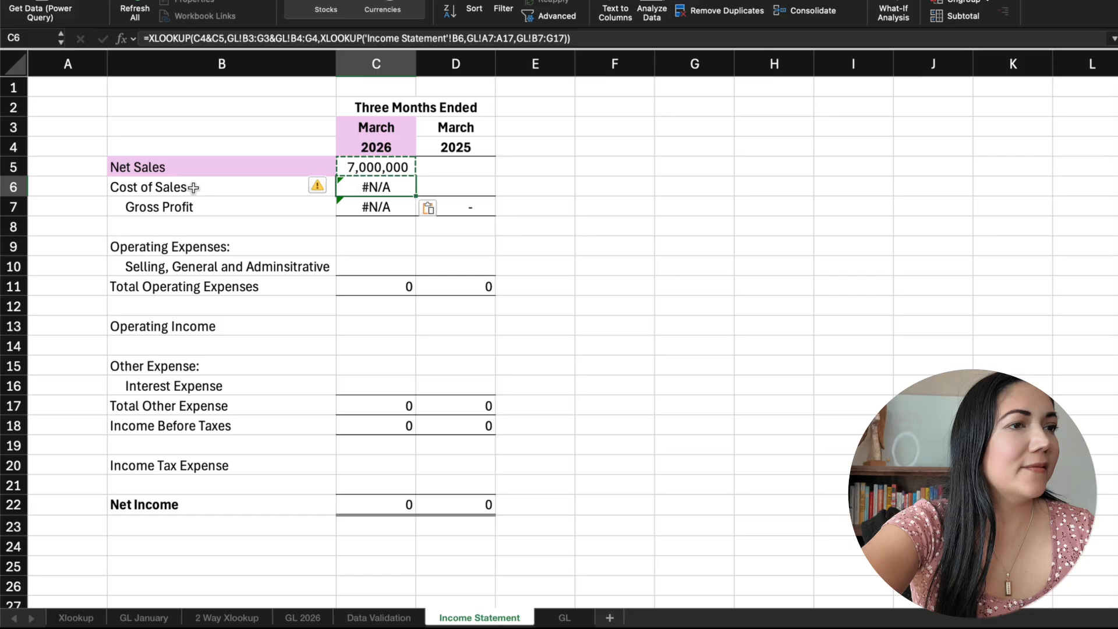
click(357, 145)
click(347, 164)
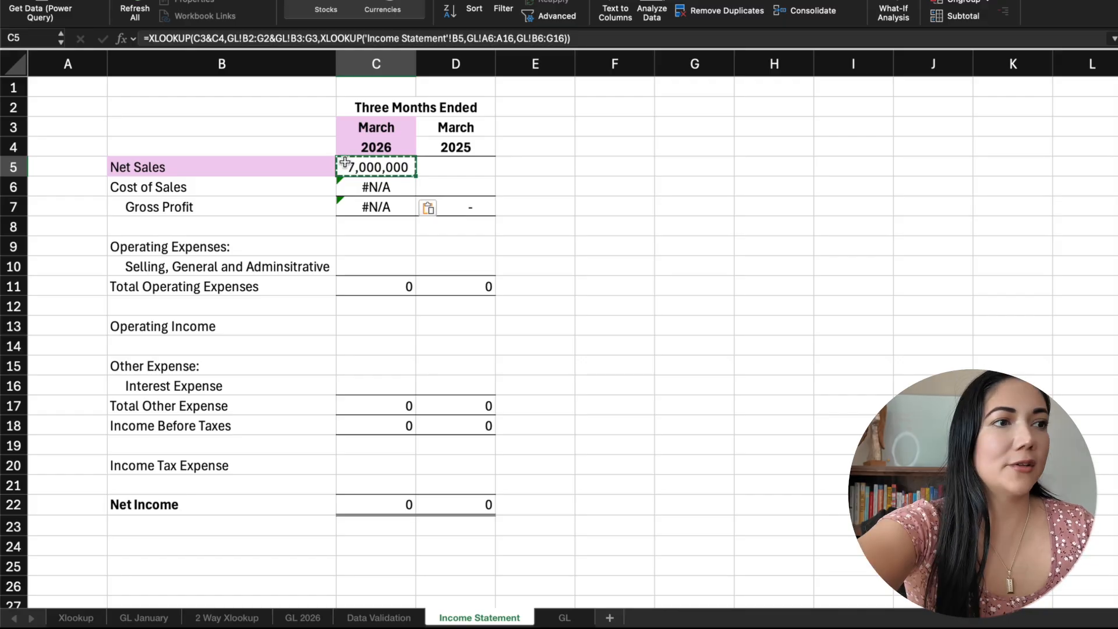
click(346, 185)
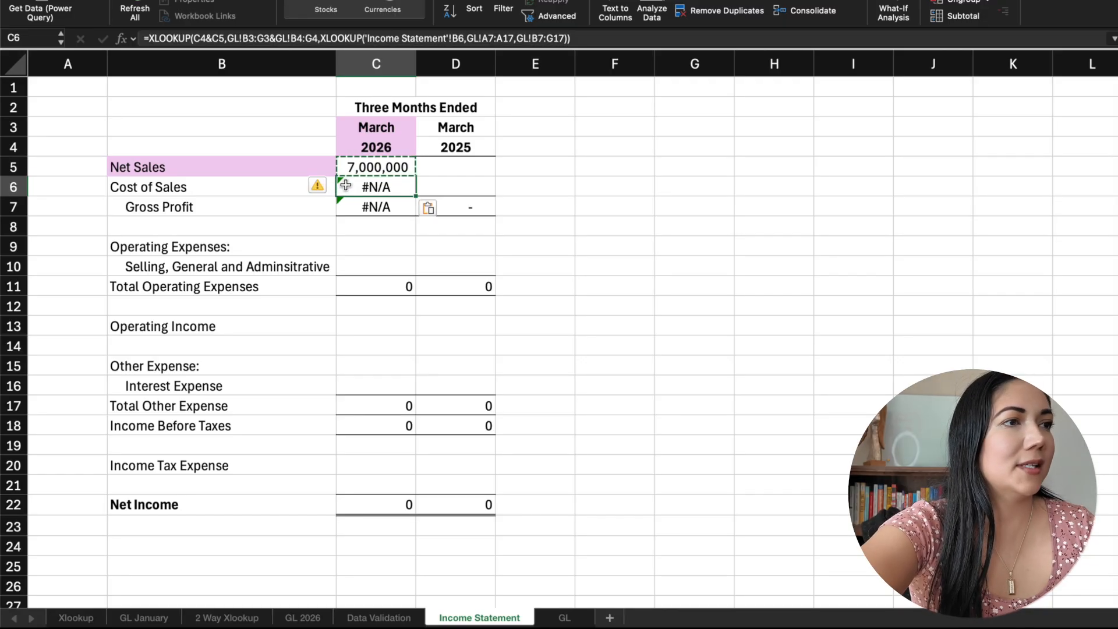
key(Delete)
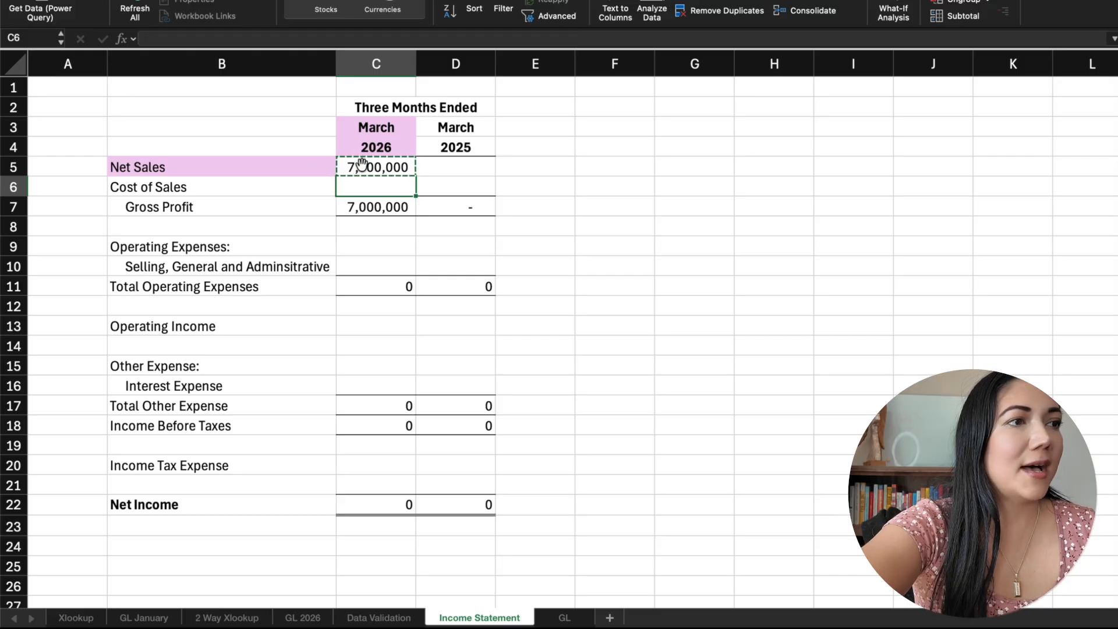
In the Net Sales formula in C5, make the month and year lookup references absolute as $C$3&$C$4.
click(362, 165)
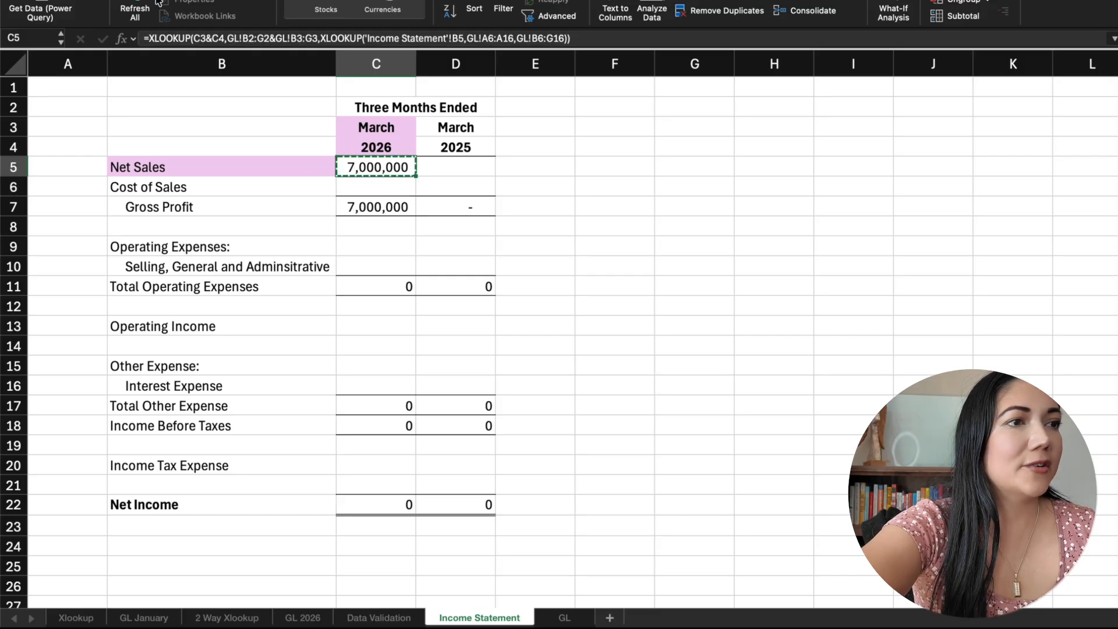
click(190, 39)
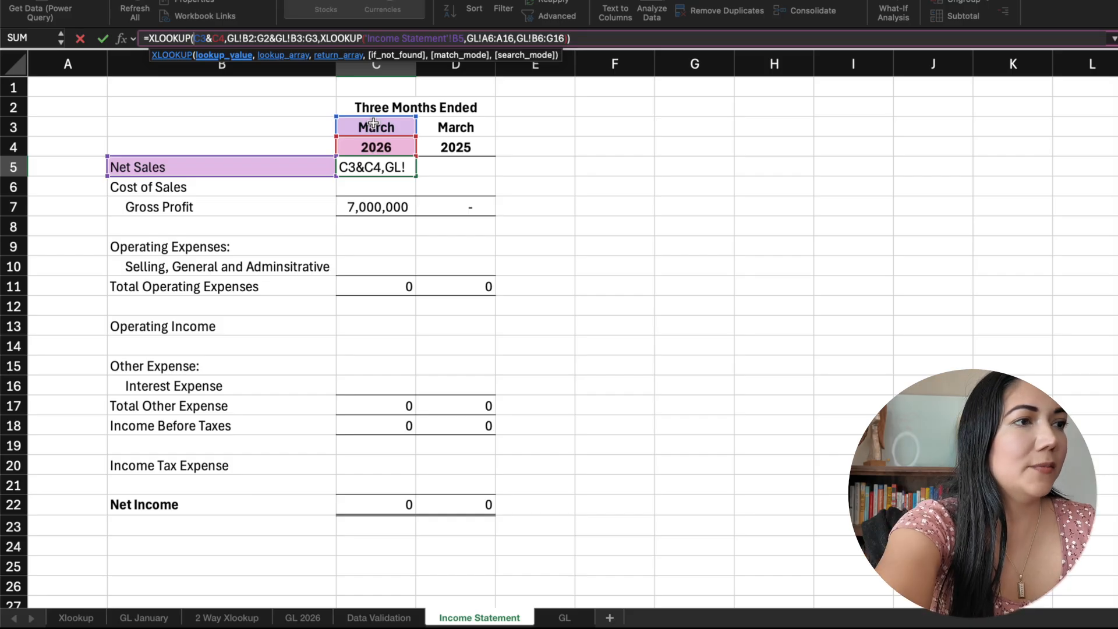
text($)
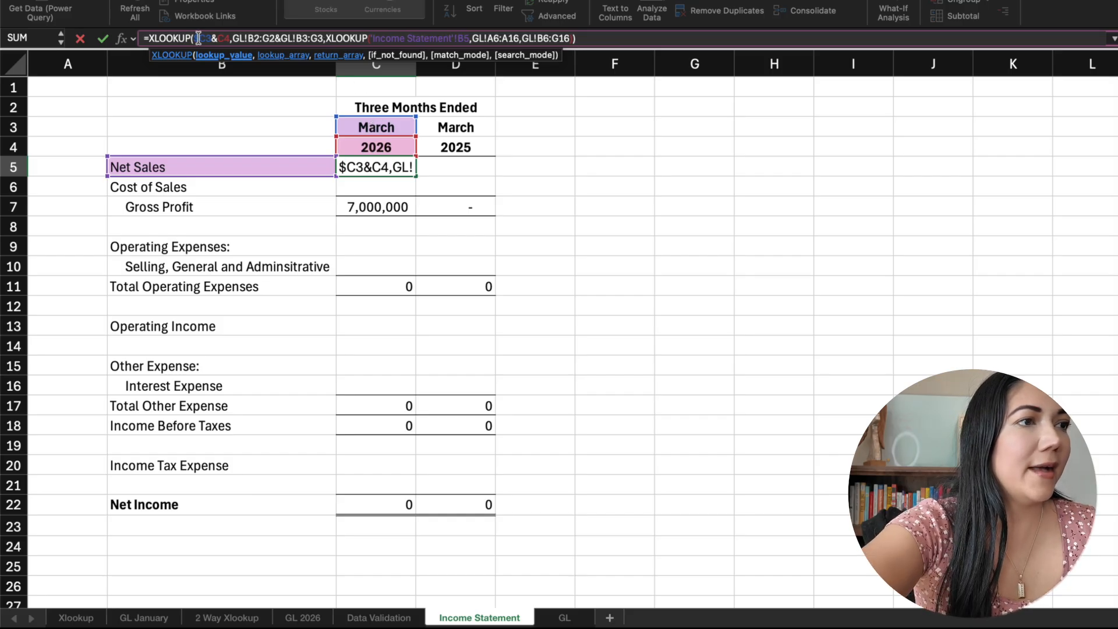
key(Right)
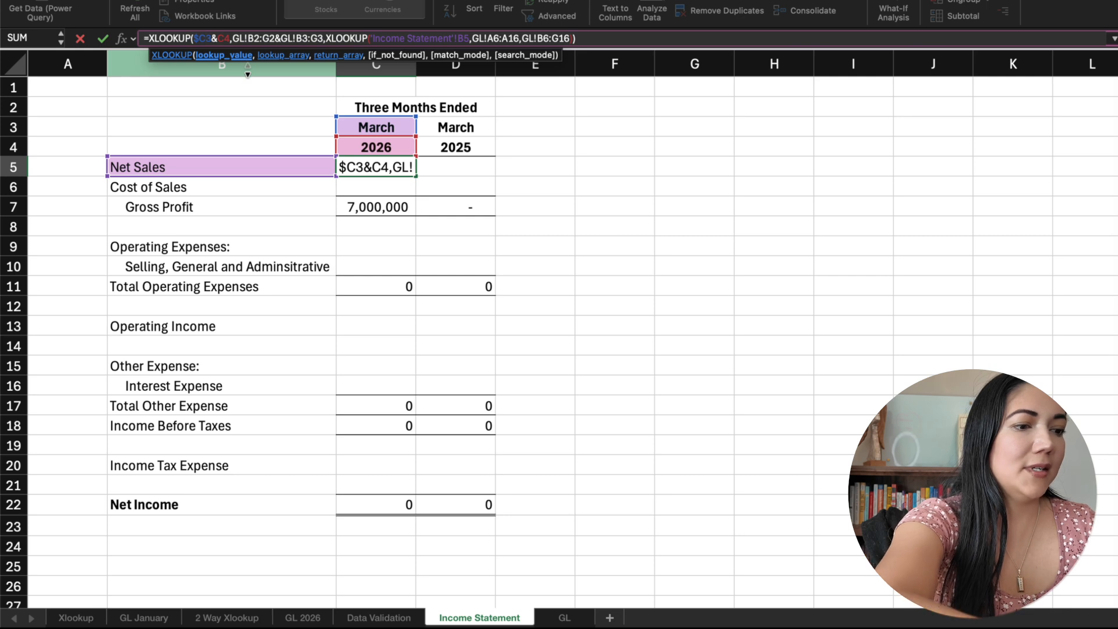
text($)
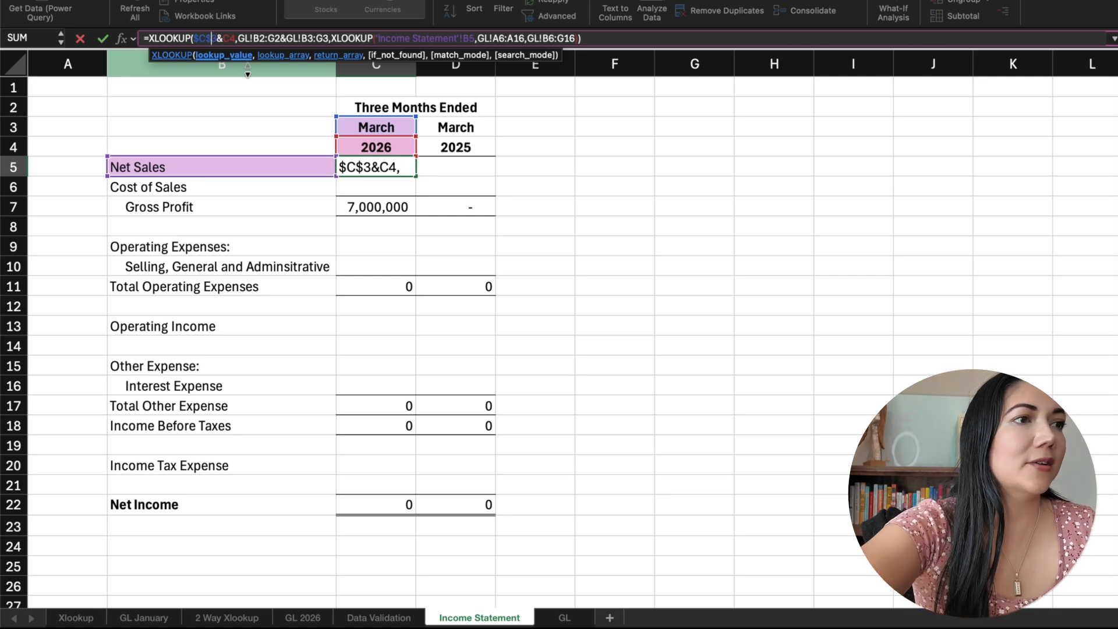
click(225, 40)
key(F4)
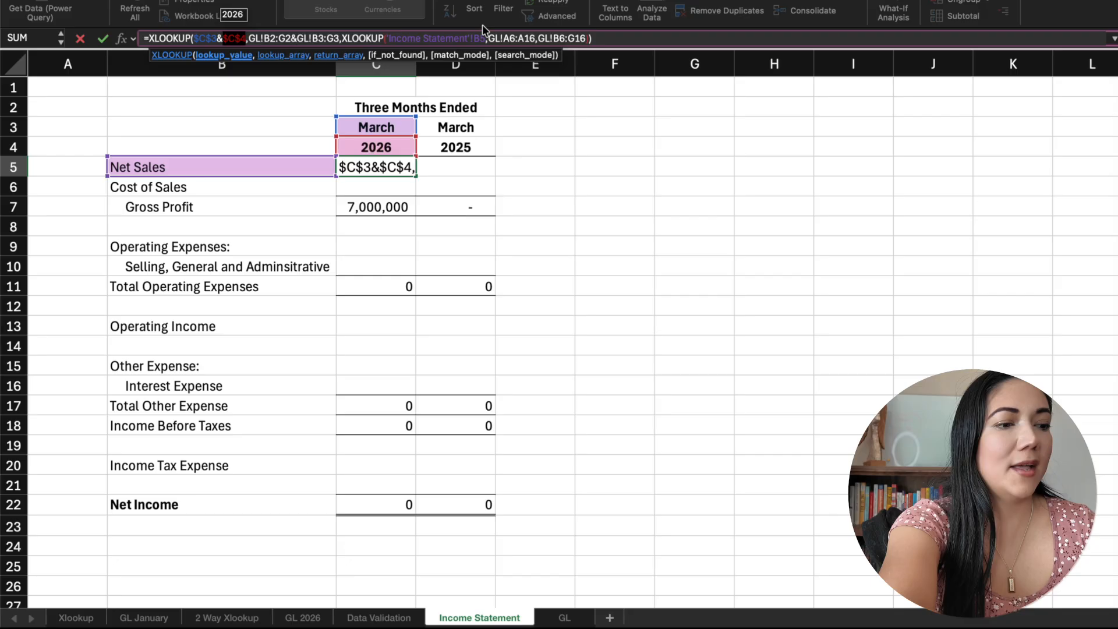
Cycle the year reference in the C5 formula through its mixed, relative and absolute forms, ending on $C$4.
key(F4)
key(F4)
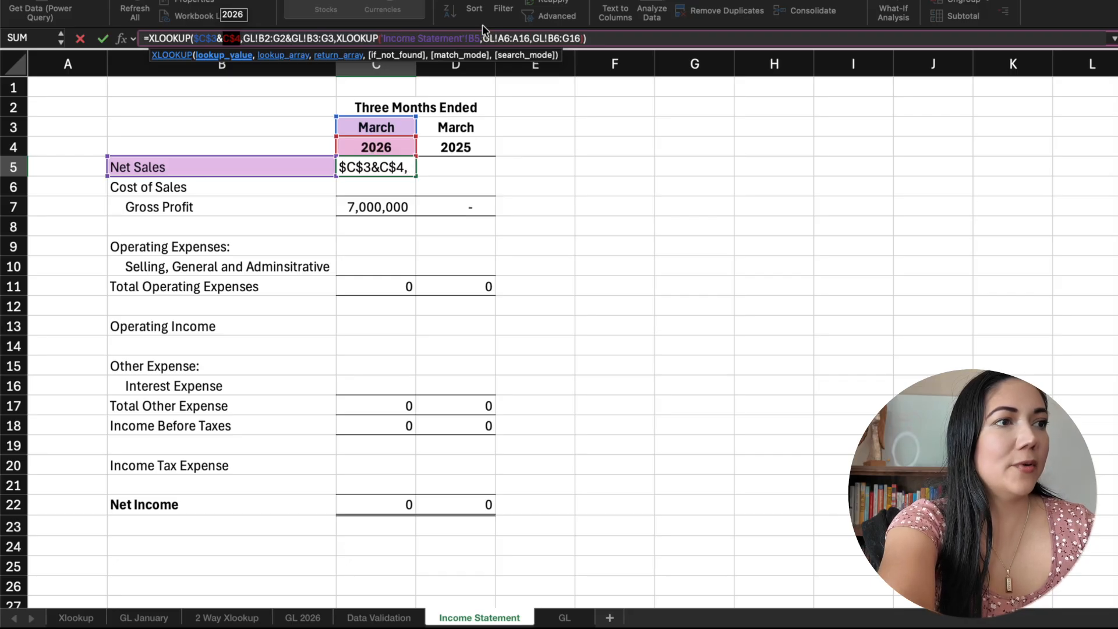
key(F4)
key(F4)
key(F4)
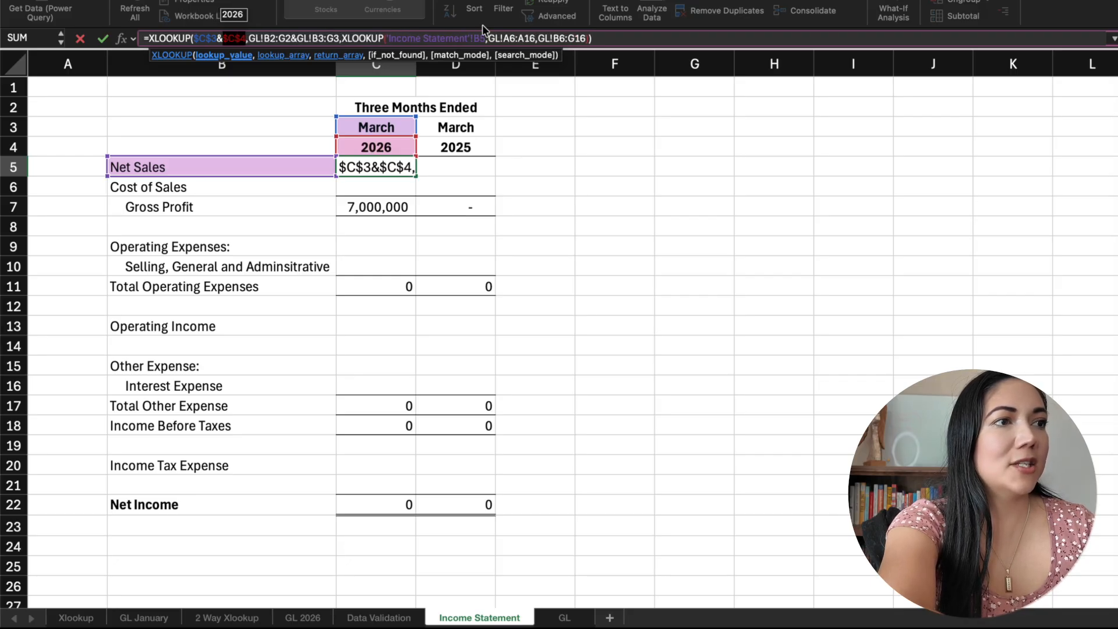
key(F4)
key(F4)
key(F4)
key(F4)
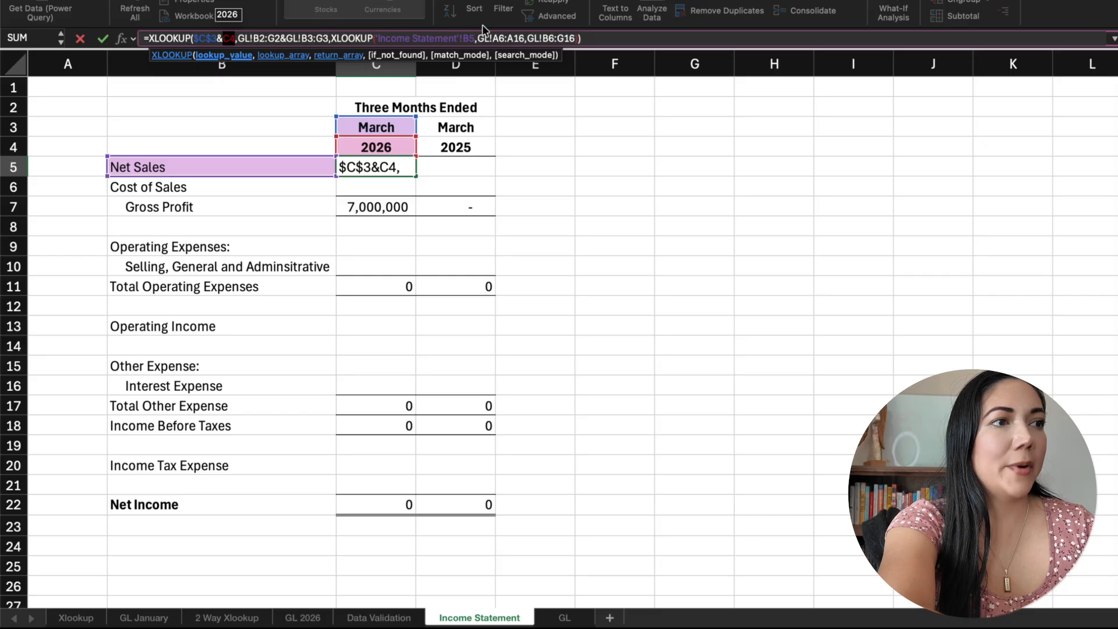
key(F4)
key(F4)
key(F4)
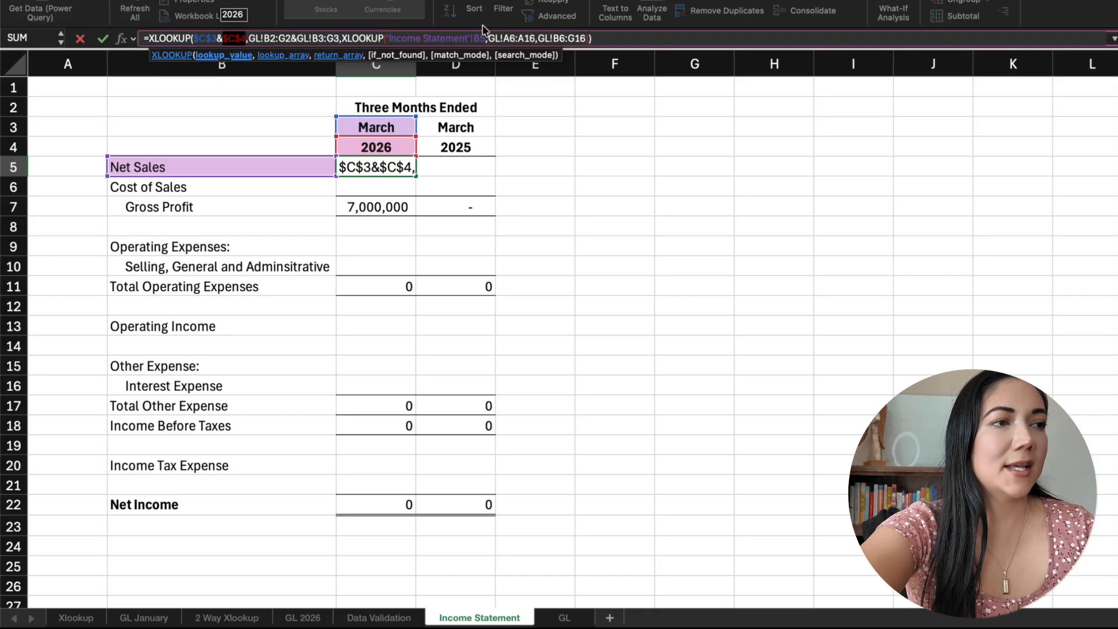
Lock the month lookup array in the C5 formula as GL!$B$2:$G$2.
click(265, 38)
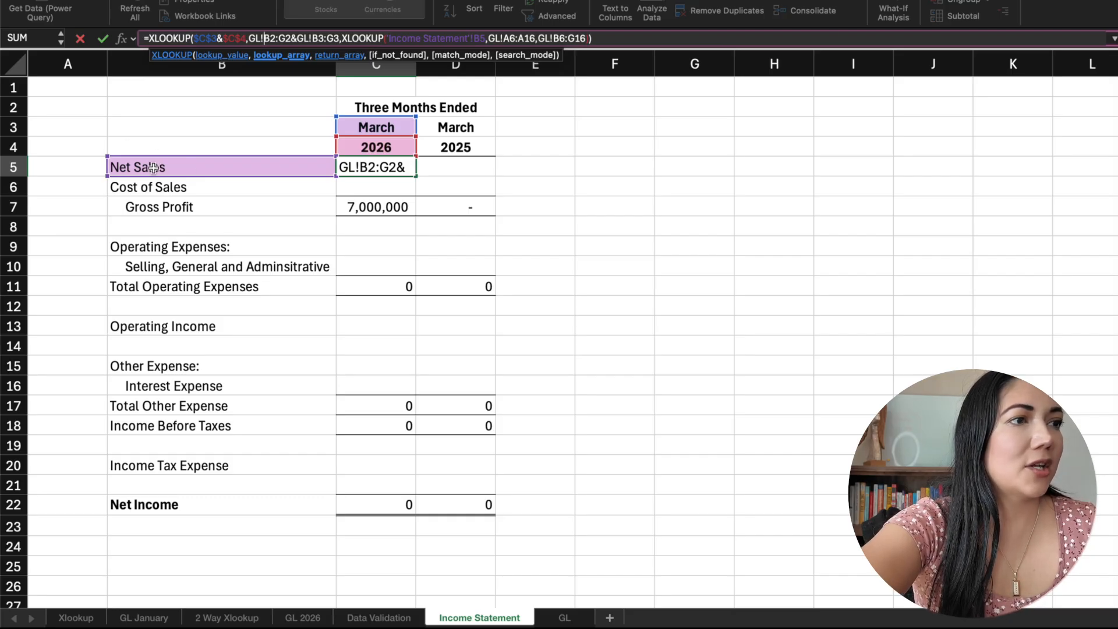
text($)
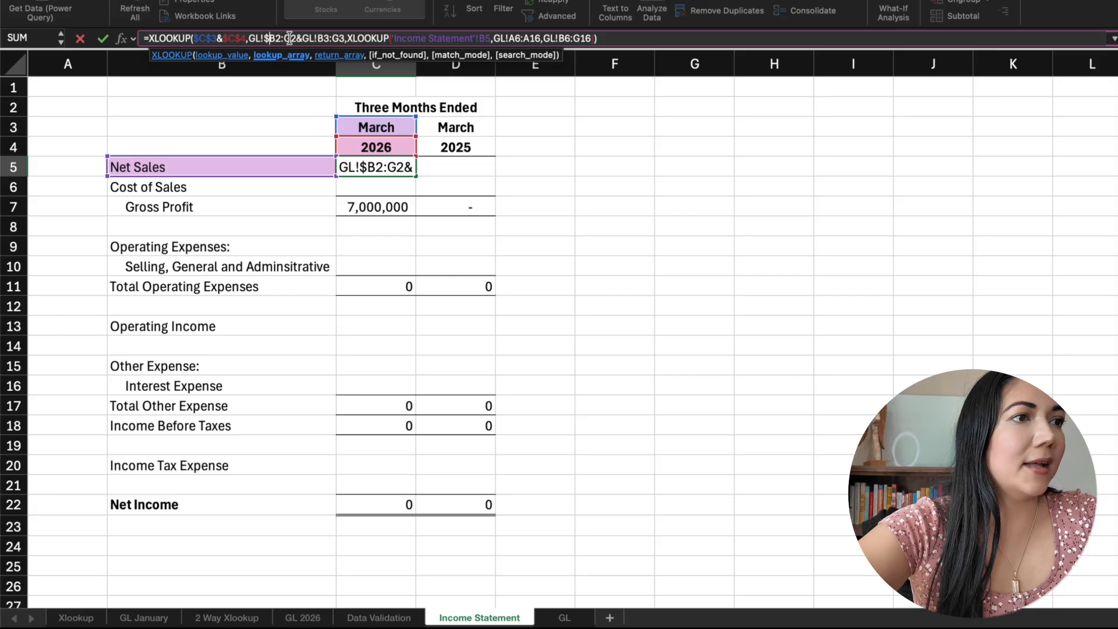
key(Right)
text($)
key(Right)
key(Right)
text($C)
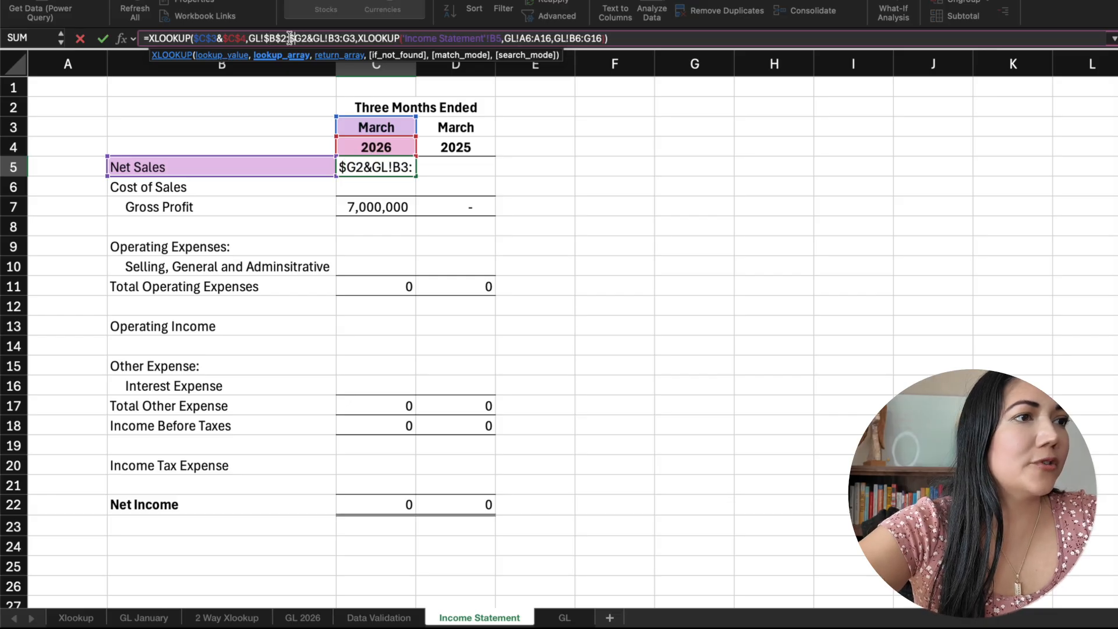
text($)
Lock the year lookup array in the C5 formula as GL!$B$3:$G$3.
key(Right)
key(Right)
key(Right)
key(Right)
key(Right)
text($)
key(Right)
text($)
key(Right)
key(Right)
text($)
key(Right)
text($)
Lock only the column of the nested XLOOKUP's lookup value, making it 'Income Statement'!$B5.
key(Right)
key(Right)
key(Right)
key(Right)
key(Right)
key(Right)
key(Right)
key(Right)
key(Right)
key(Right)
key(Right)
key(Right)
key(Right)
key(Right)
key(Right)
key(Right)
key(Right)
key(Right)
key(Right)
key(Right)
key(Right)
key(Right)
key(Right)
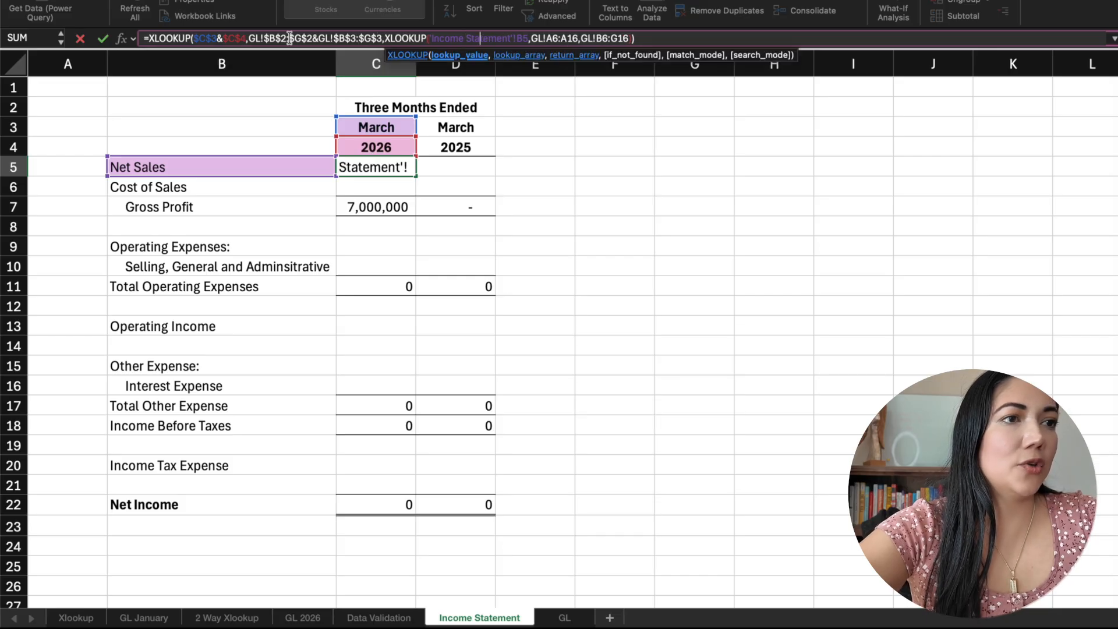
key(Right)
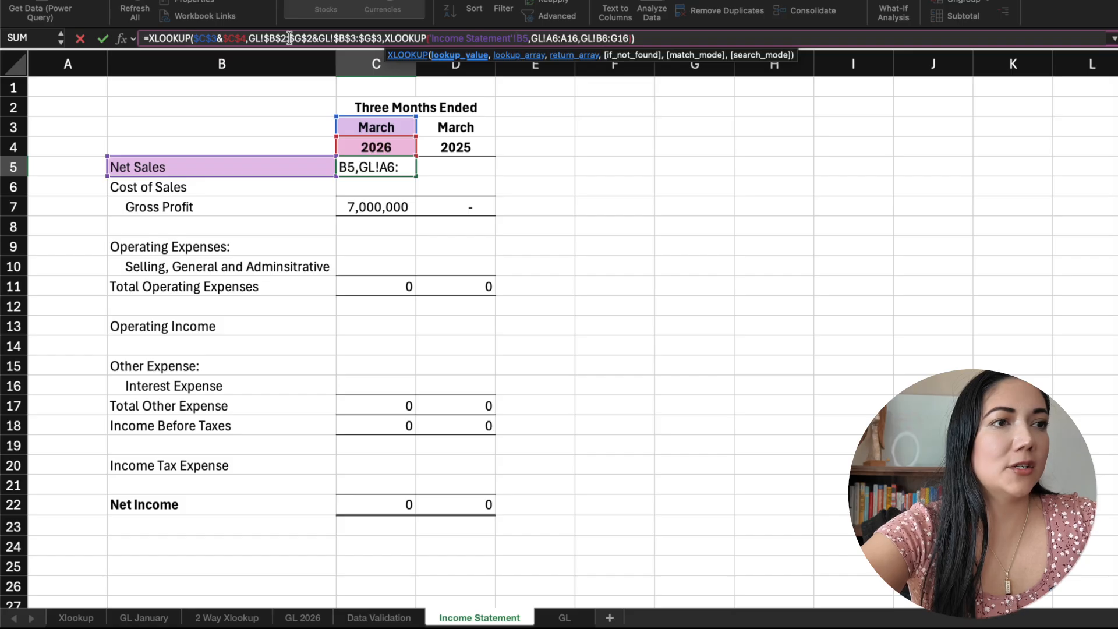
text($)
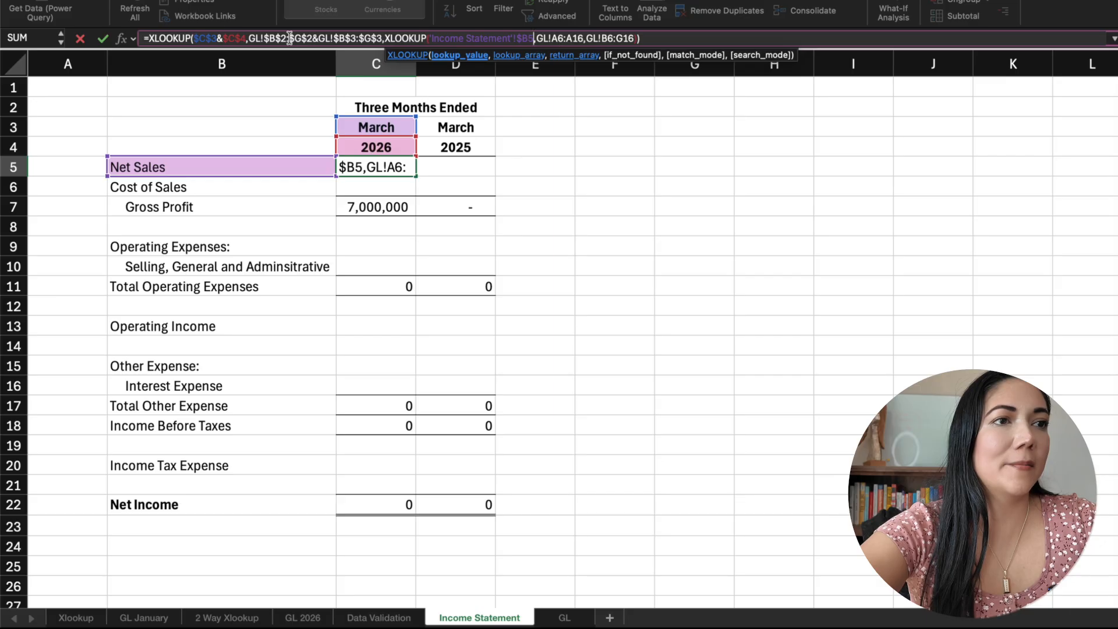
Lock the nested XLOOKUP's lookup array as GL!$A$6:$A$16.
key(Right)
key(Right)
key(Right)
key(Right)
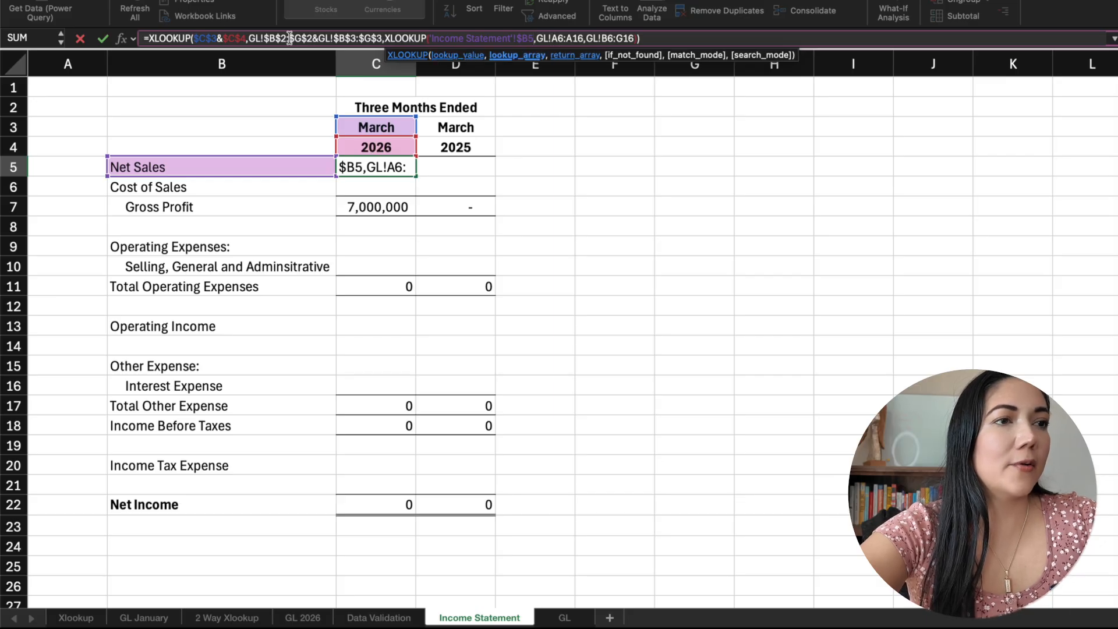
text($)
text($C)
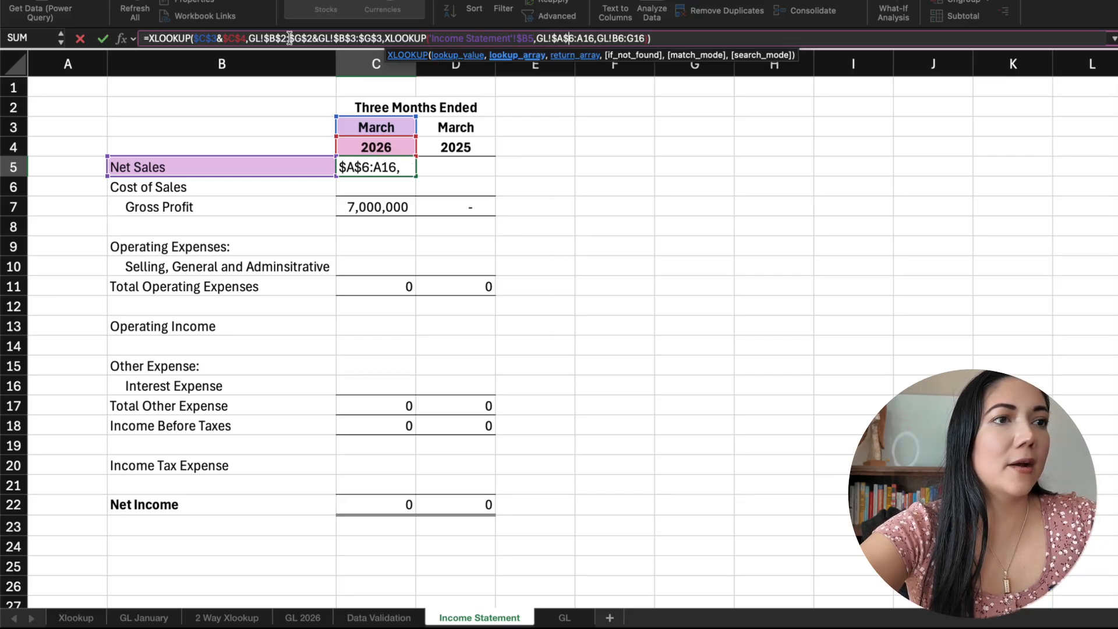
text($)
key(Right)
text($)
Lock the nested XLOOKUP's return array as GL!$B$6:$G$16 and commit the updated formula in C5.
key(Right)
key(Right)
key(Right)
key(Right)
key(Right)
text($)
key(Right)
text($)
key(Right)
key(Right)
text($)
key(Right)
text($)
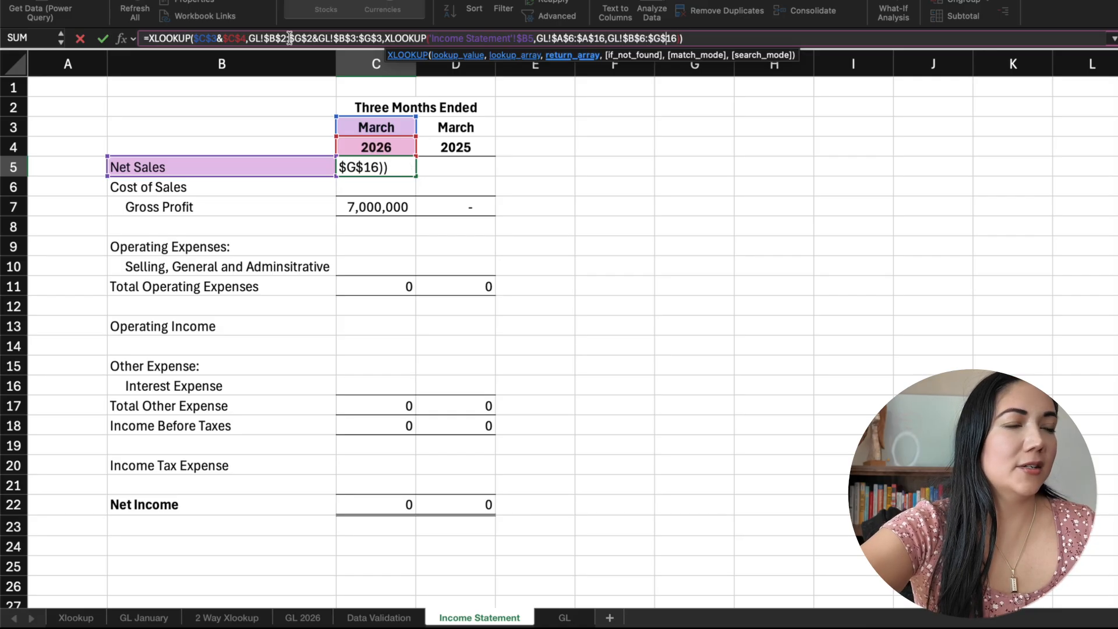
key(Return)
key(Up)
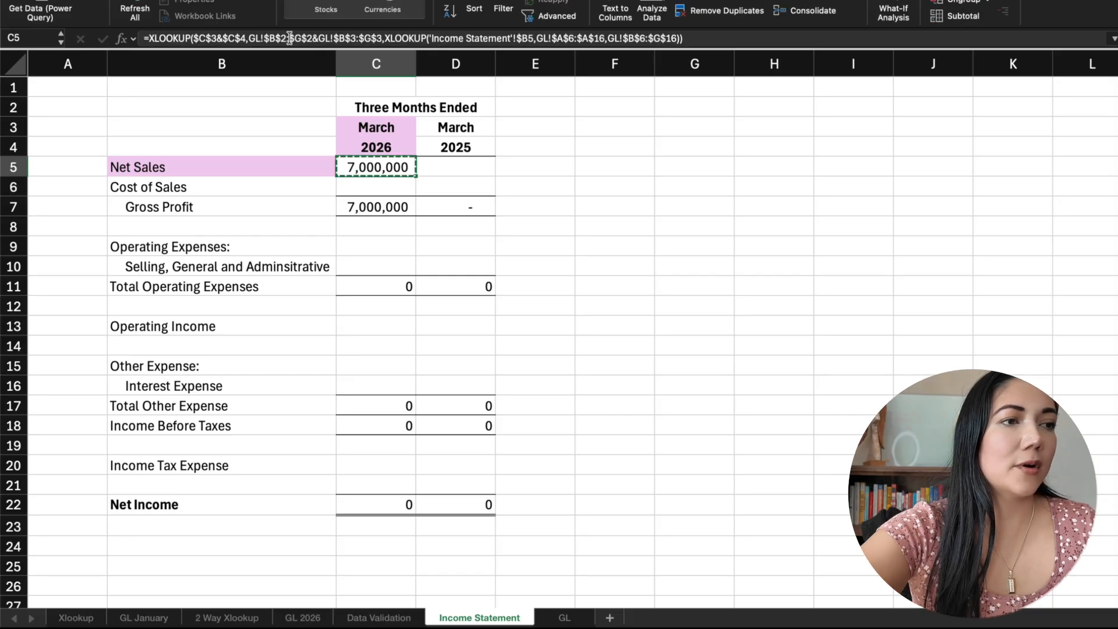
Paste the Net Sales formula into Cost of Sales cell C6 and check the result against the GL sheet.
key(Down)
key(ctrl+v)
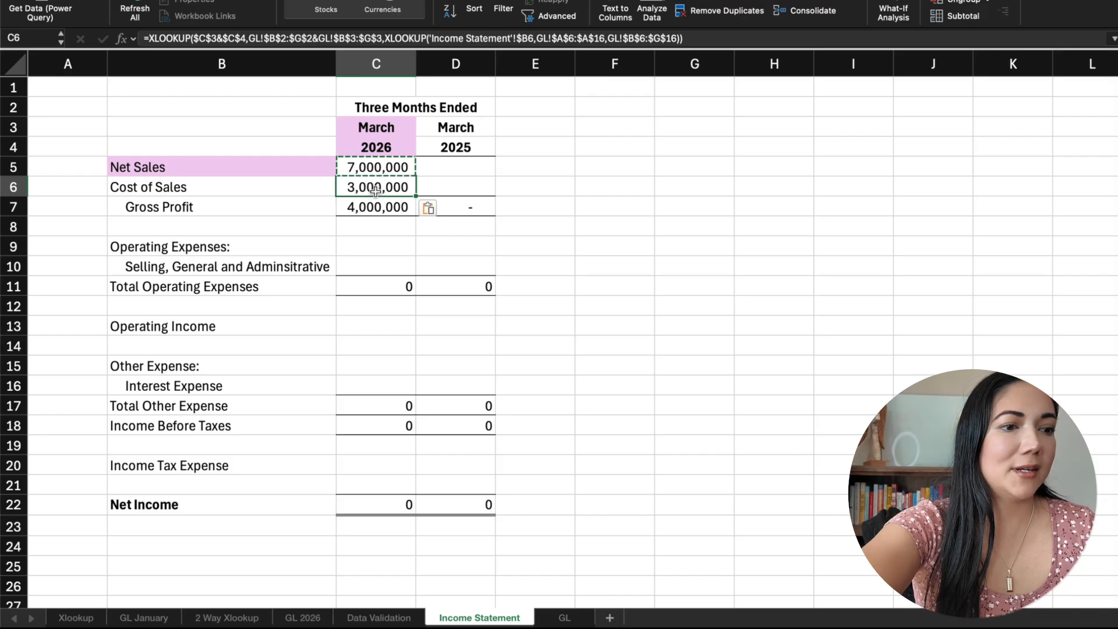
click(563, 618)
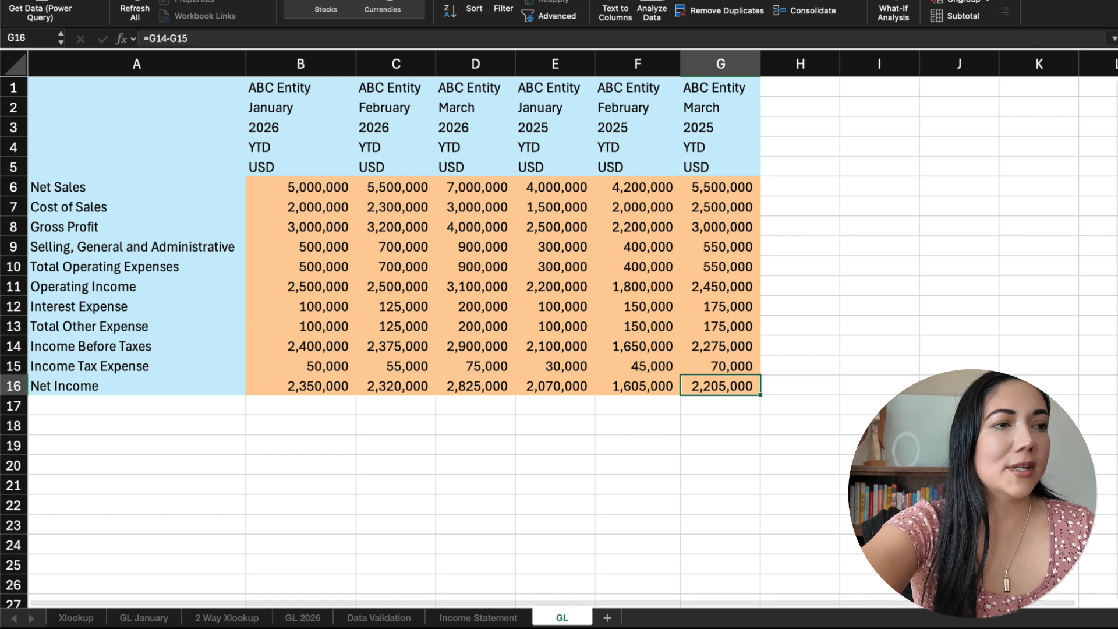
click(457, 622)
Select C10, the March 2026 Selling, General and Administrative cell, as the destination for the copied formula.
click(373, 265)
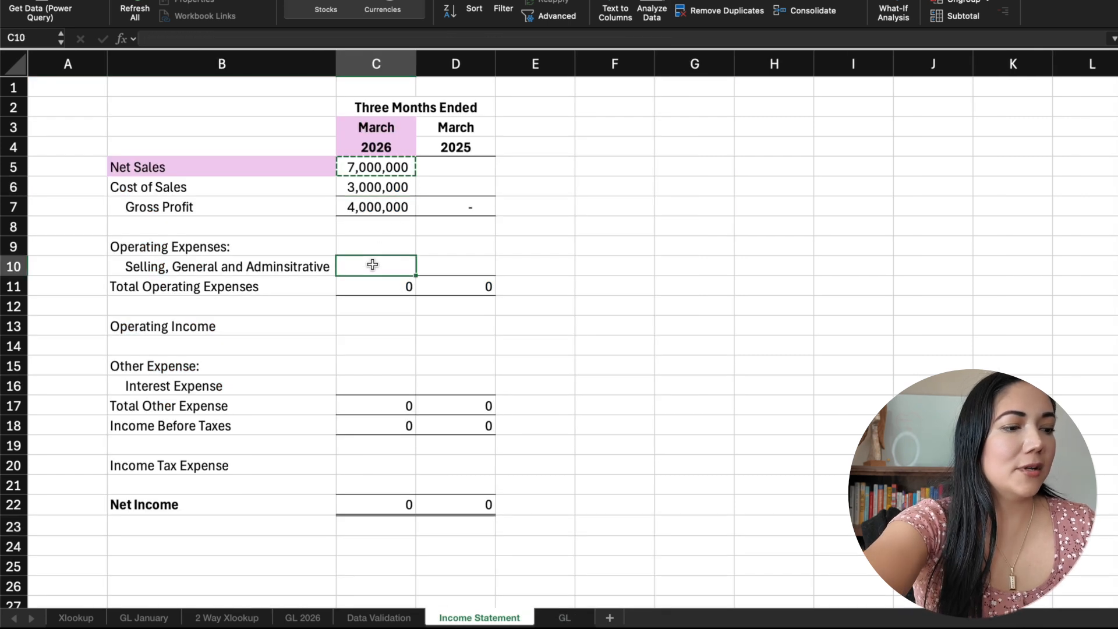